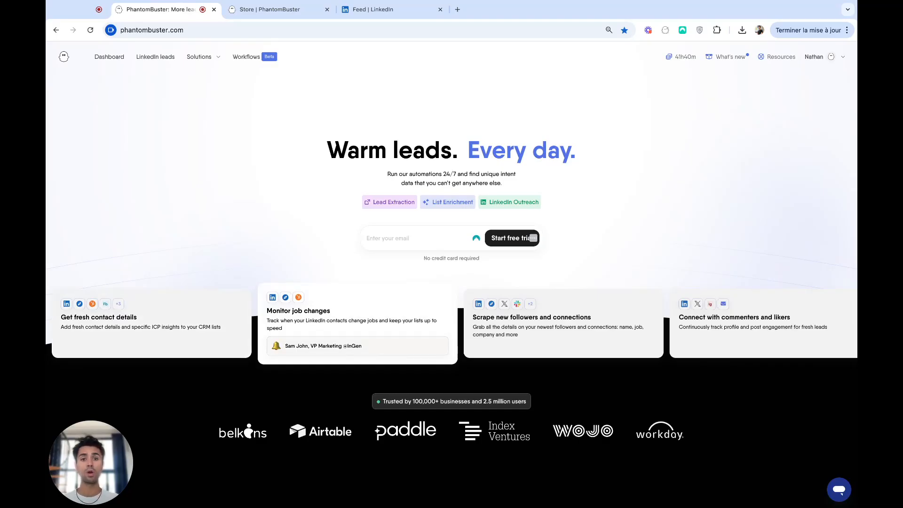
Step: Switch to the LinkedIn feed and copy the link to the promoted Waalaxy International post
click(399, 10)
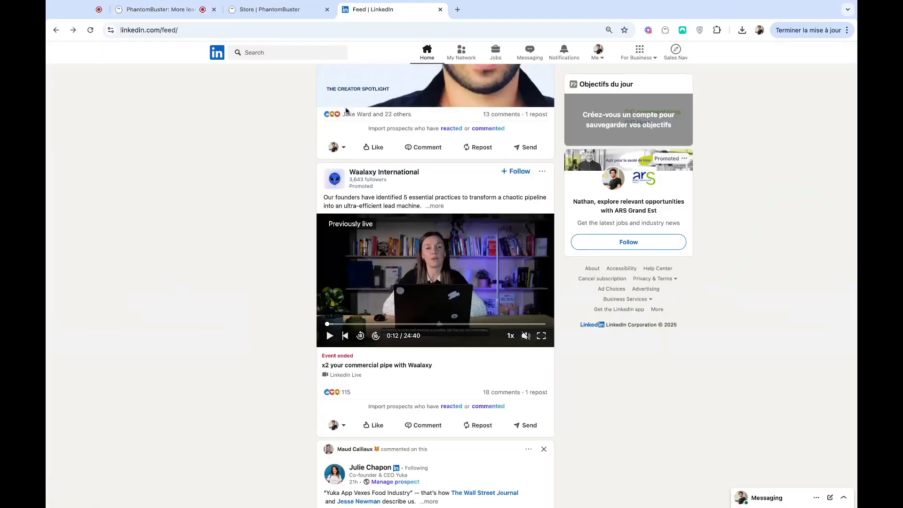
scroll(273, 209, down, 1)
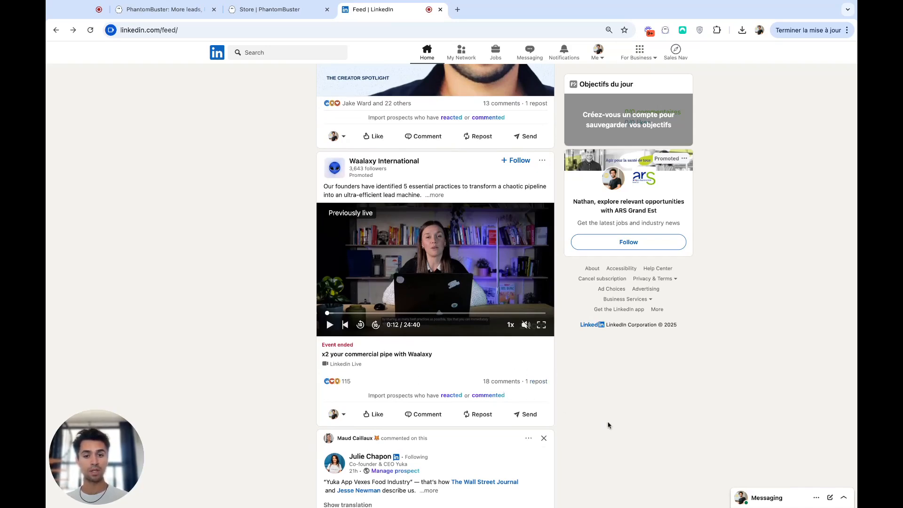
click(543, 161)
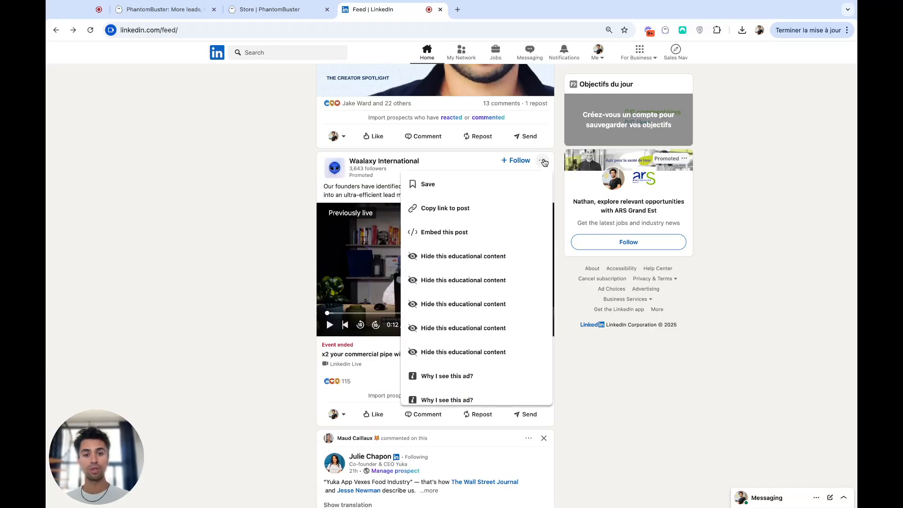
click(481, 212)
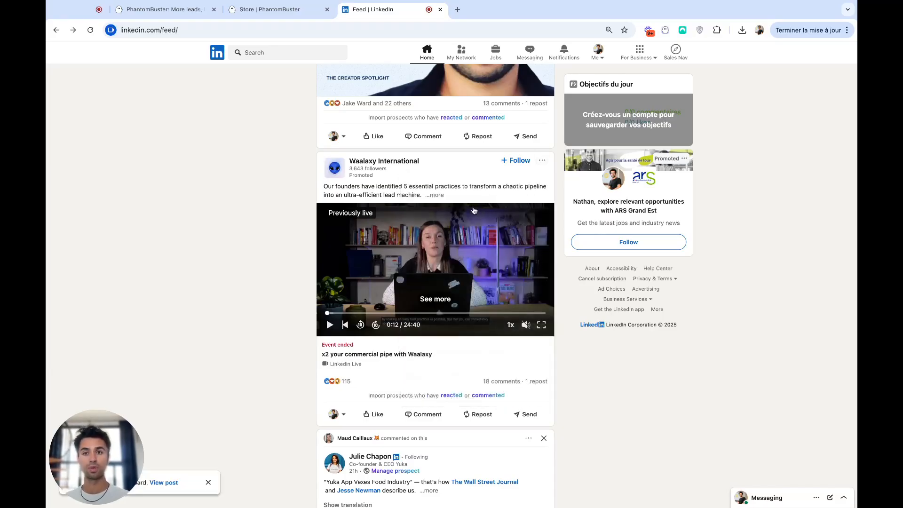
Step: Switch to the PhantomBuster store, set up a LinkedIn Post Likers Export and save the detected LinkedIn account for it
click(280, 9)
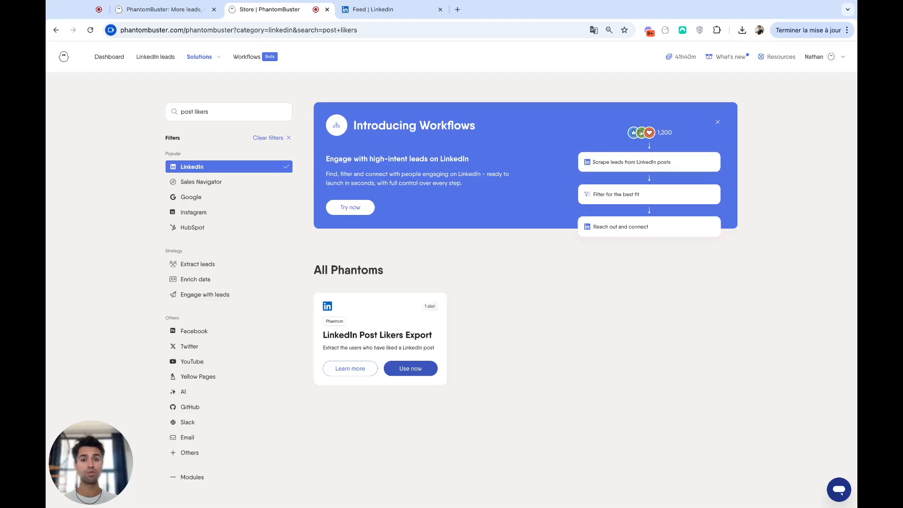
click(410, 369)
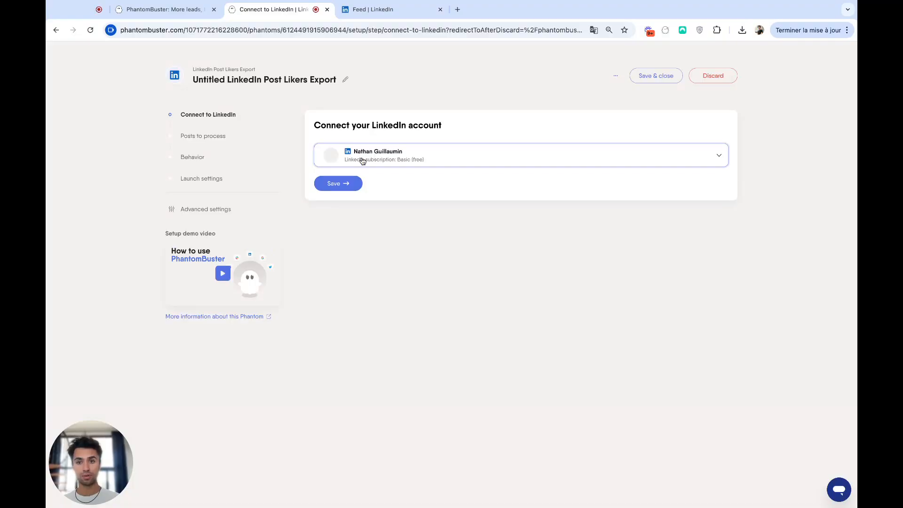
click(349, 186)
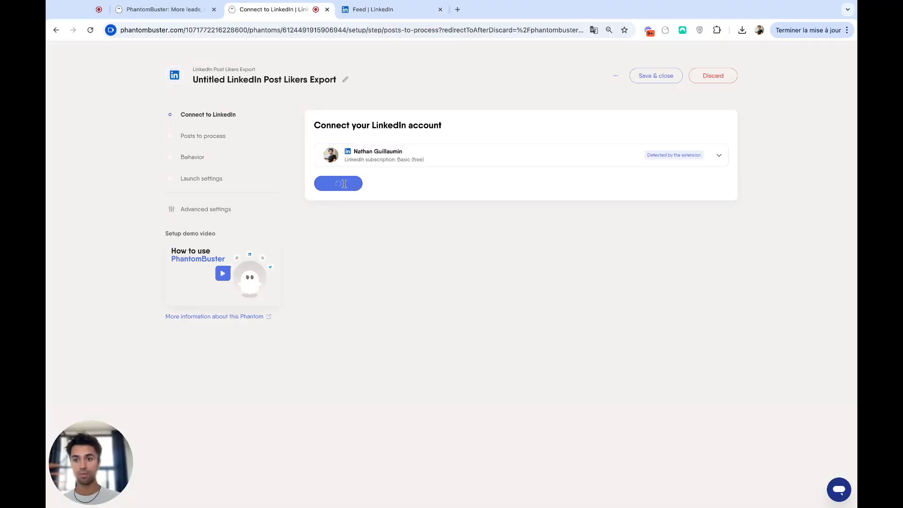
Step: Paste the copied Waalaxy post link as the post URL to process and save it
click(324, 196)
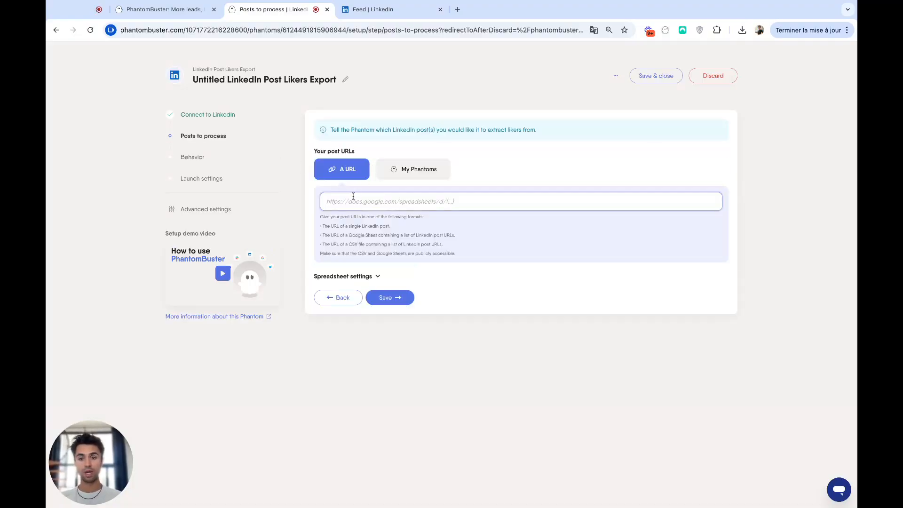
key(ctrl+v)
click(398, 298)
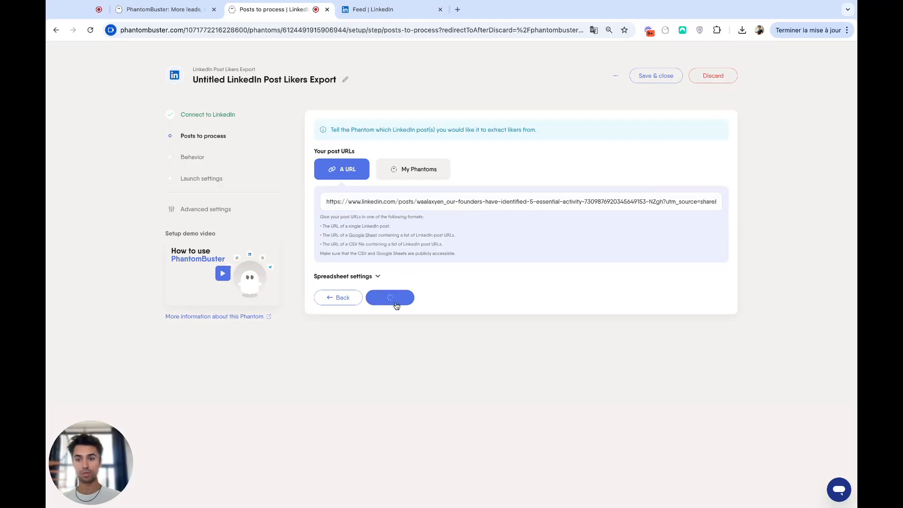
Step: Save the likers export with a single manual launch and launch it
click(403, 260)
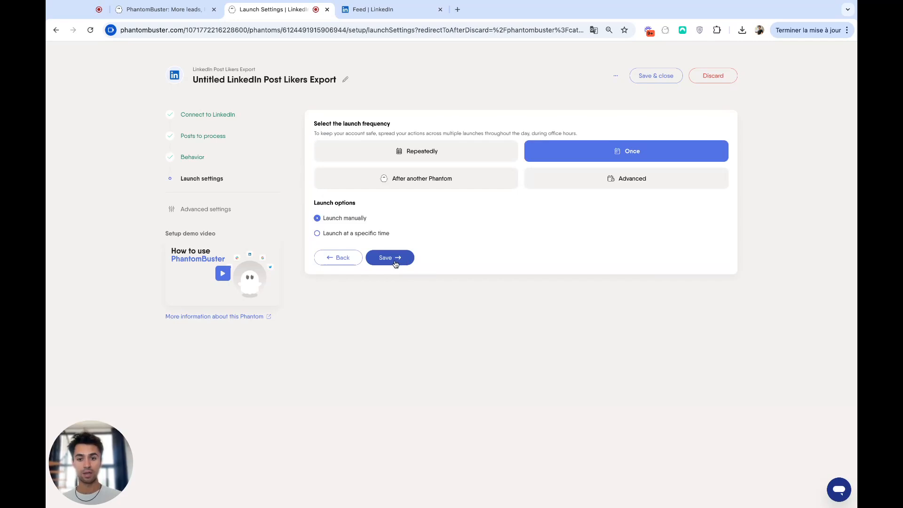
click(396, 261)
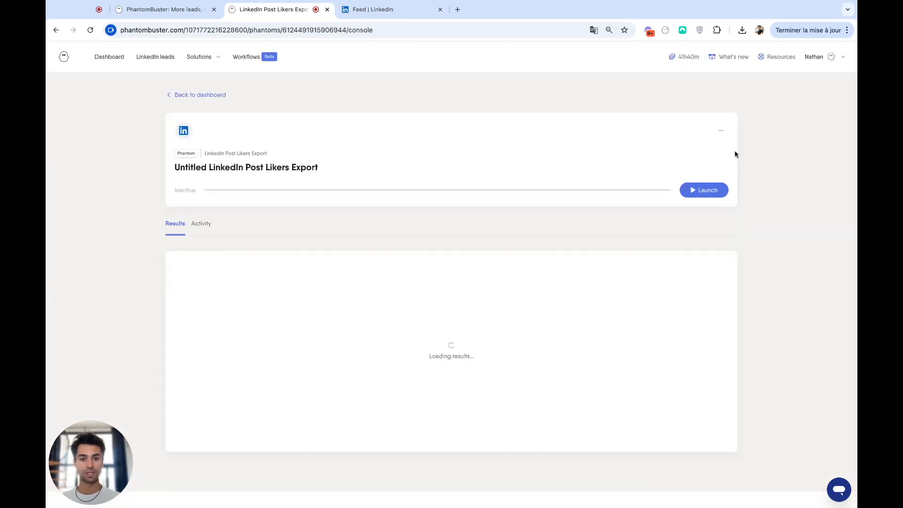
click(705, 193)
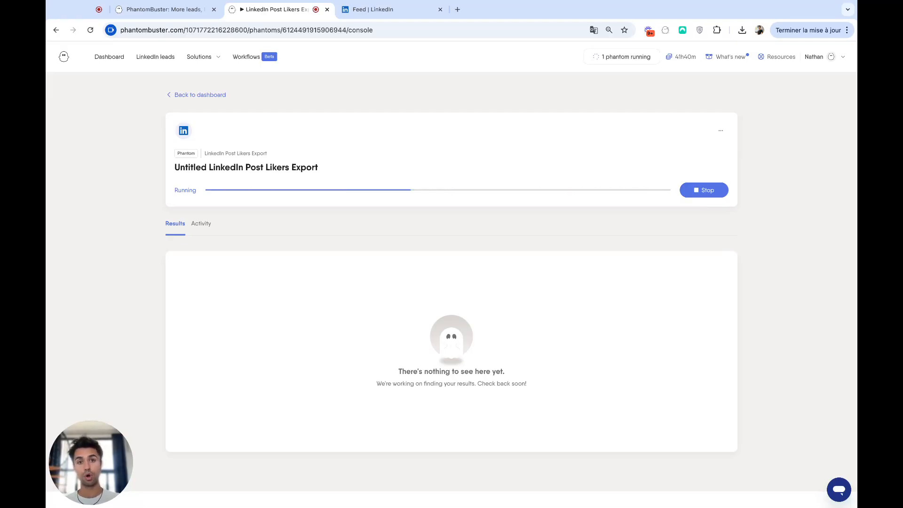
Step: Search the LinkedIn solutions for "commenters" and start setting up the LinkedIn Post Commenters Export
click(199, 57)
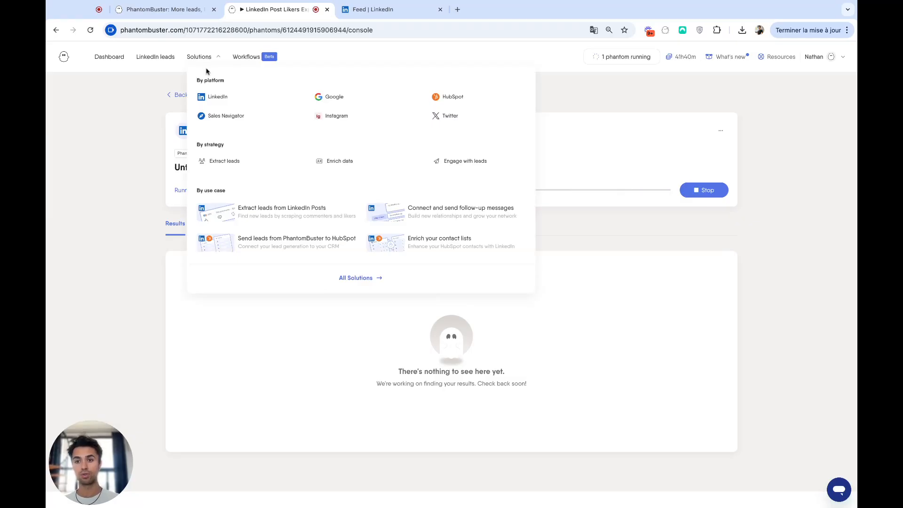
click(214, 95)
click(209, 108)
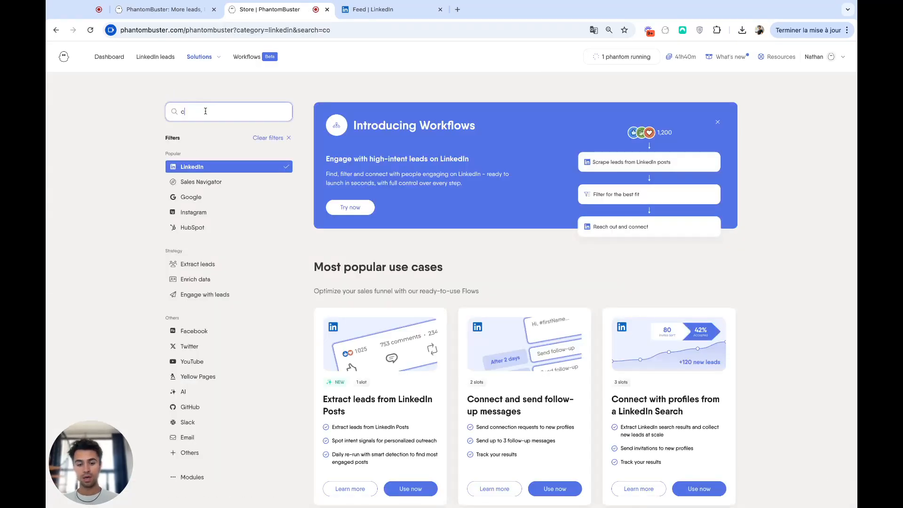
text(comments)
text(rs)
scroll(417, 334, down, 2)
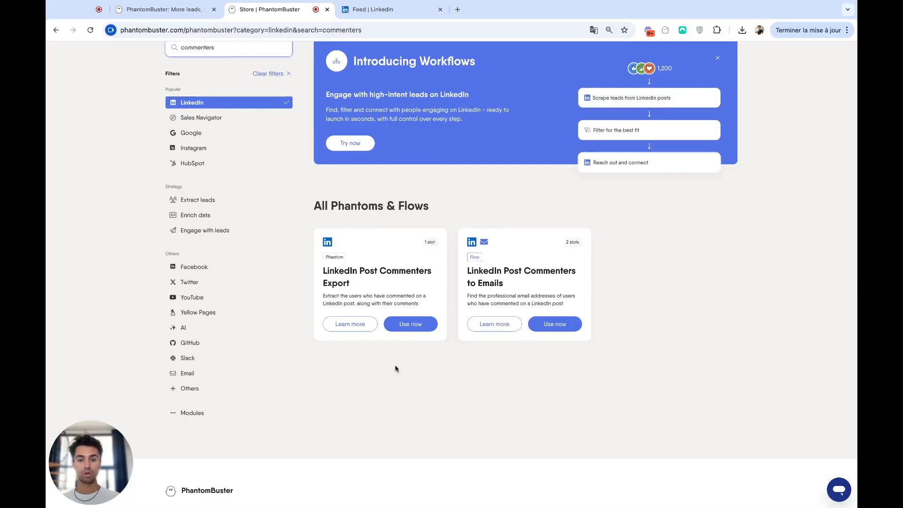
click(411, 326)
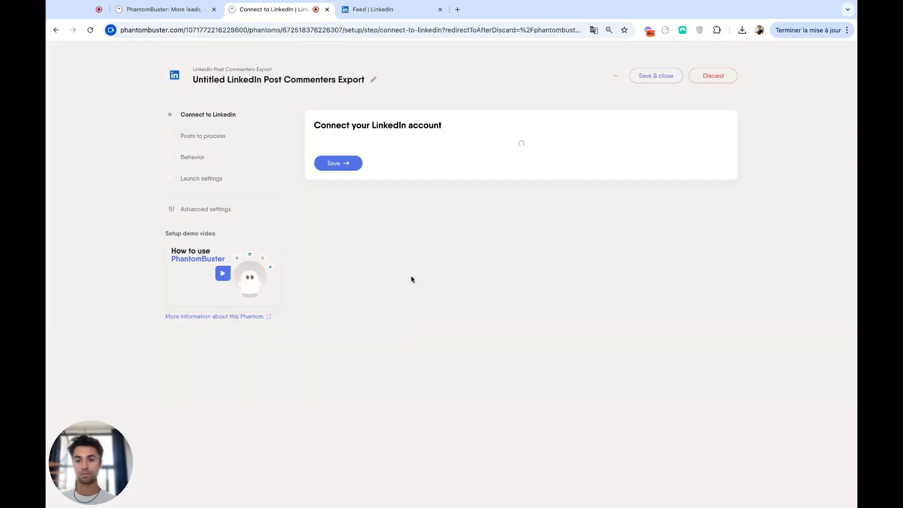
Step: Save the detected LinkedIn account for the commenters export and paste the copied Waalaxy link as the post URL
click(350, 188)
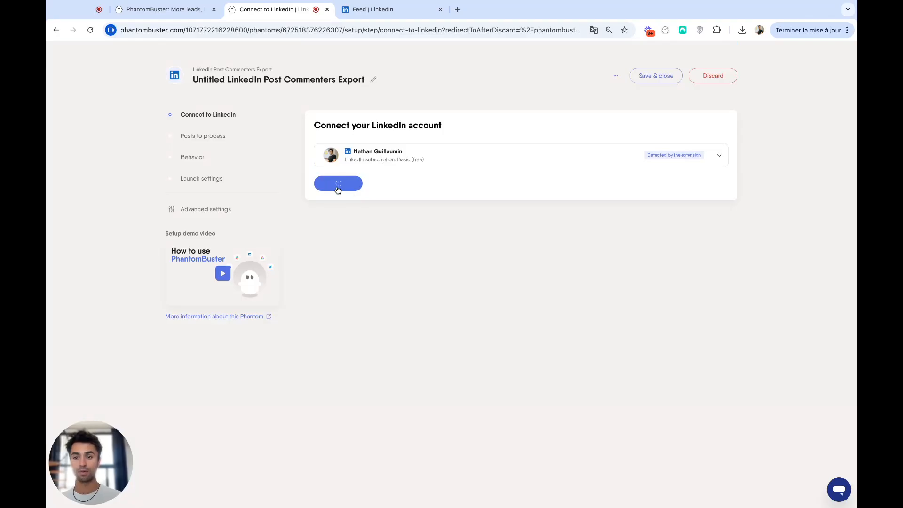
click(347, 203)
key(ctrl+v)
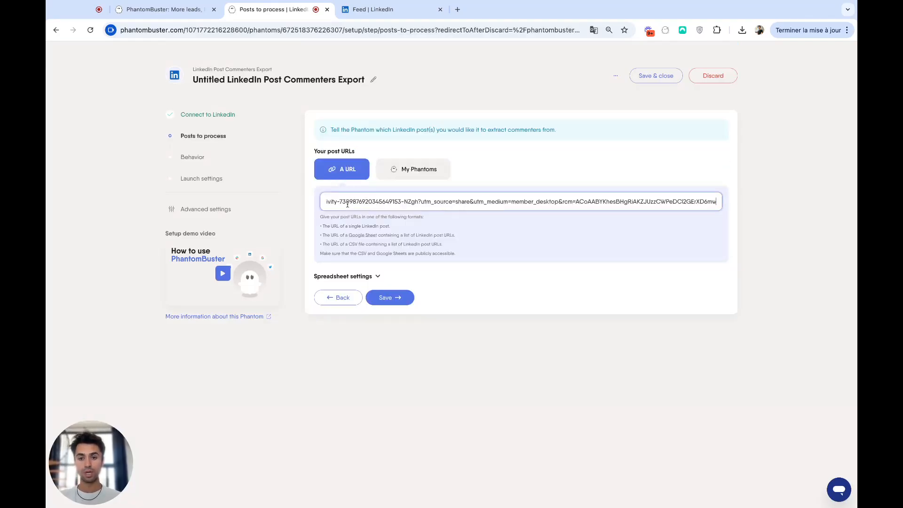
Step: Save the commenters export's post URL and remaining settings unchanged, and launch the export
click(398, 300)
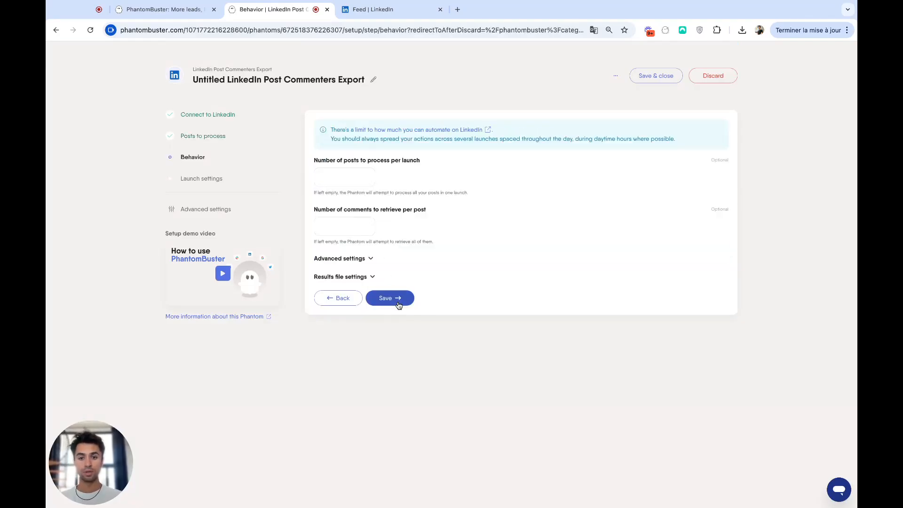
click(400, 258)
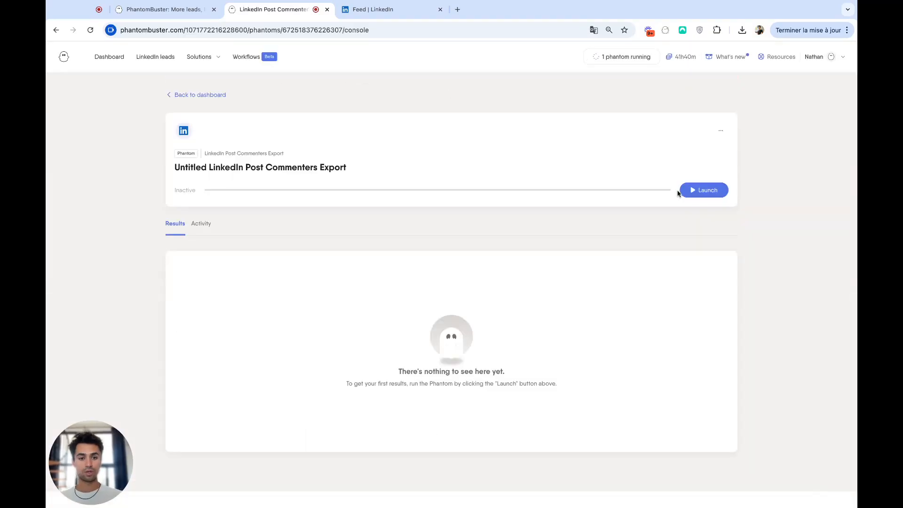
click(680, 191)
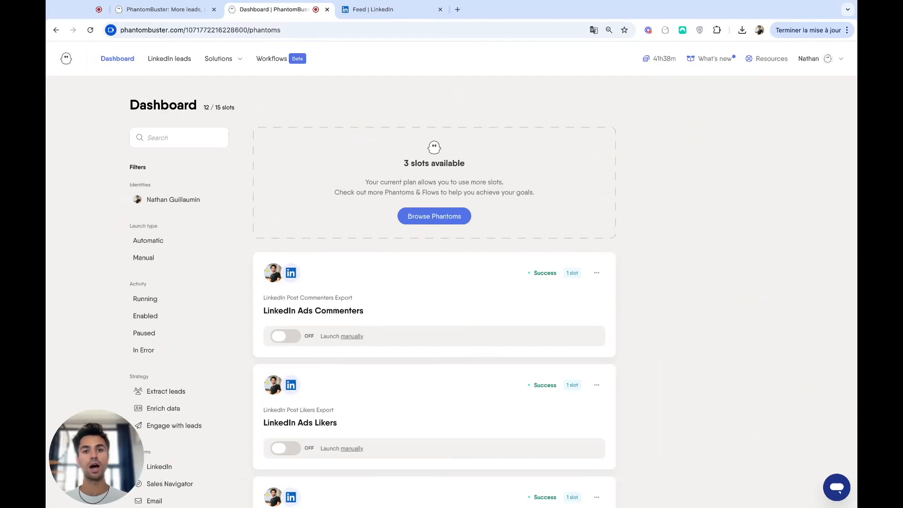
Step: Review the results of the LinkedIn Ads Likers export and the LinkedIn Ads Commenters export
click(329, 413)
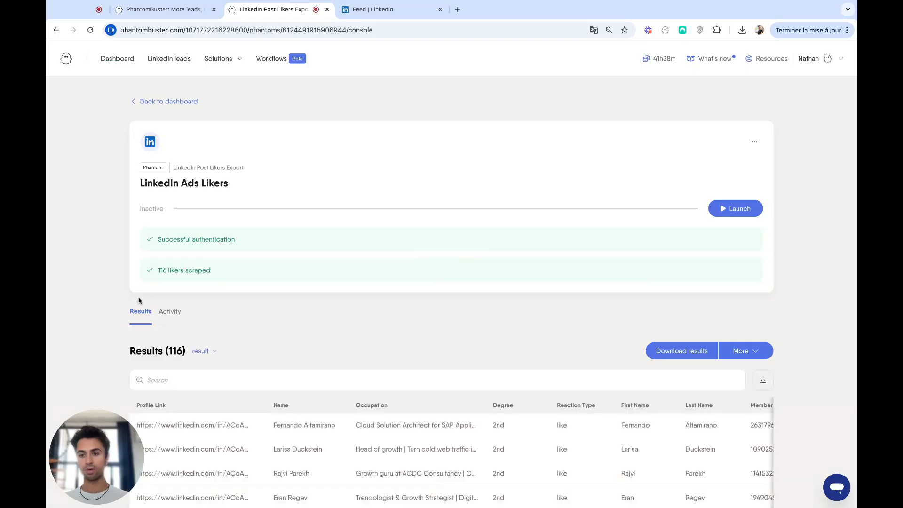
click(117, 60)
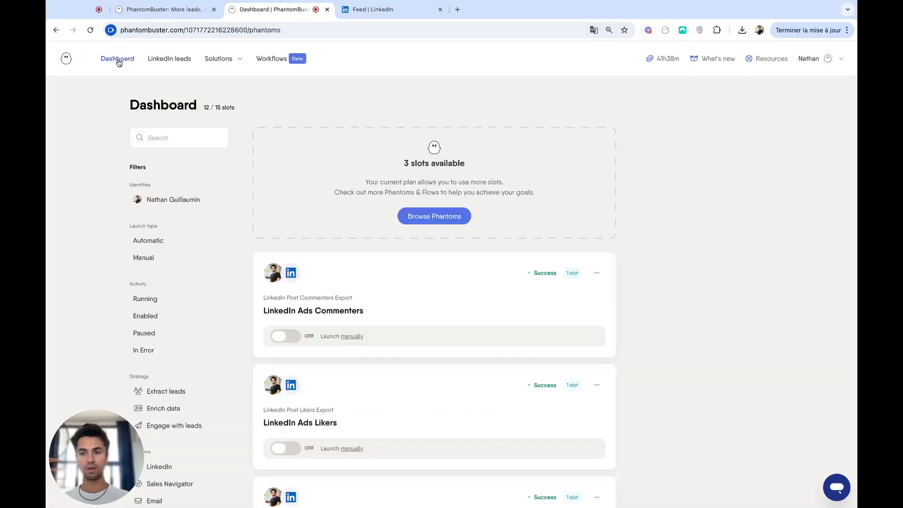
click(344, 301)
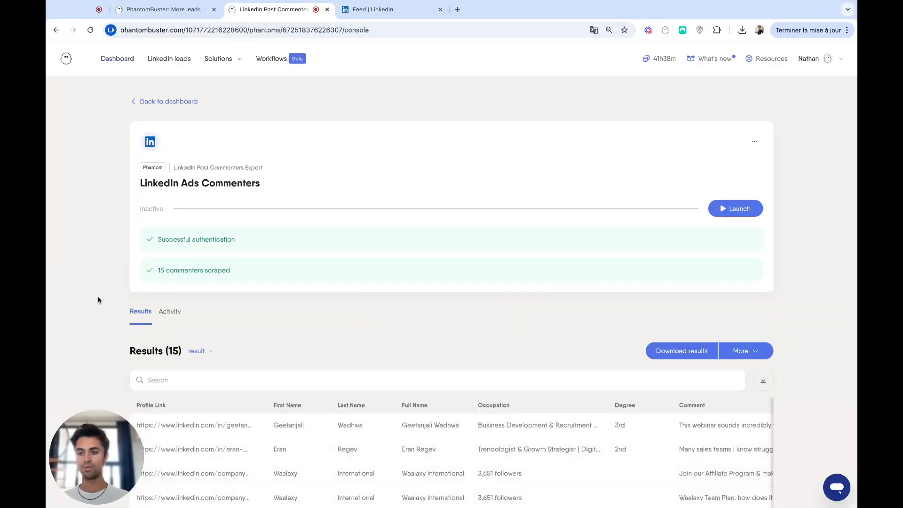
Step: Open the LinkedIn leads and filter all leads with a condition on the LinkedIn phantom that processed them
click(174, 60)
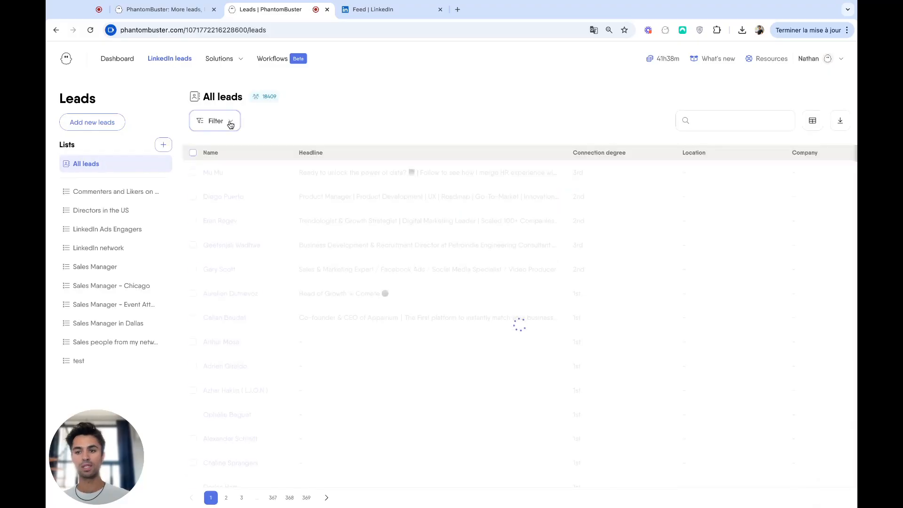
click(230, 122)
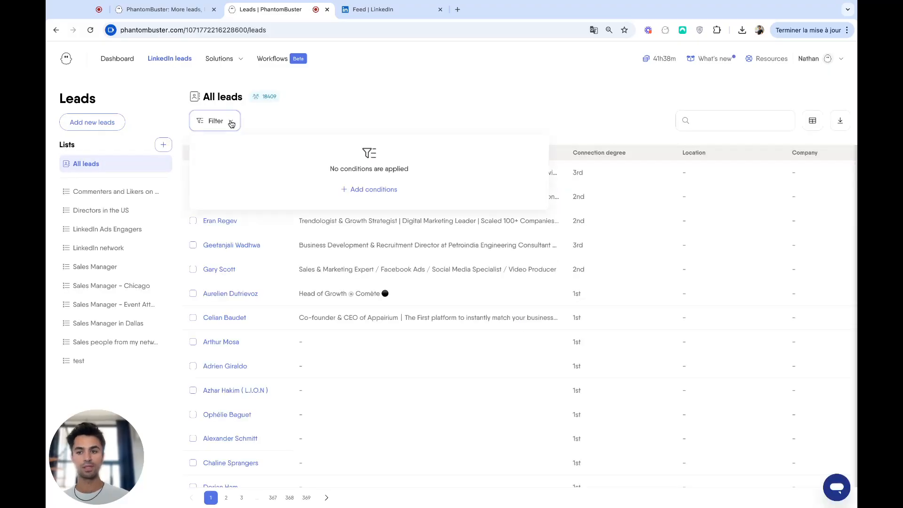
click(380, 188)
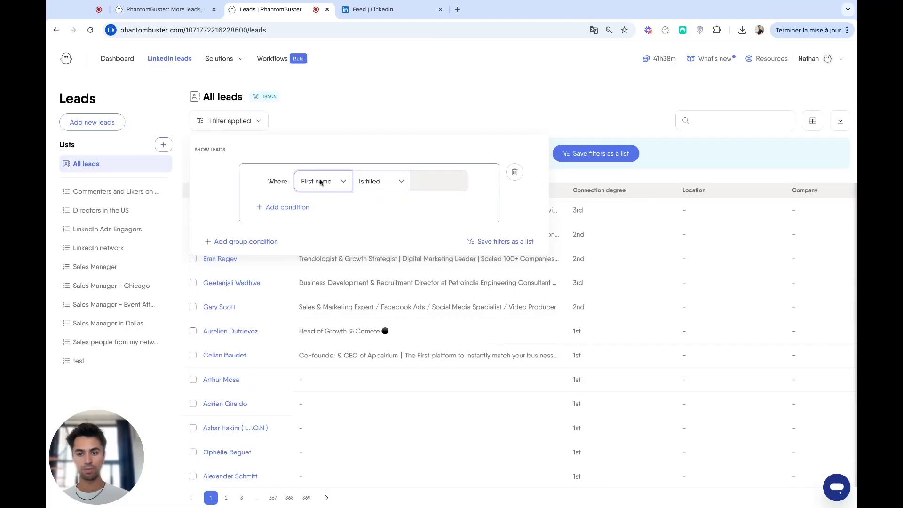
click(350, 239)
click(449, 181)
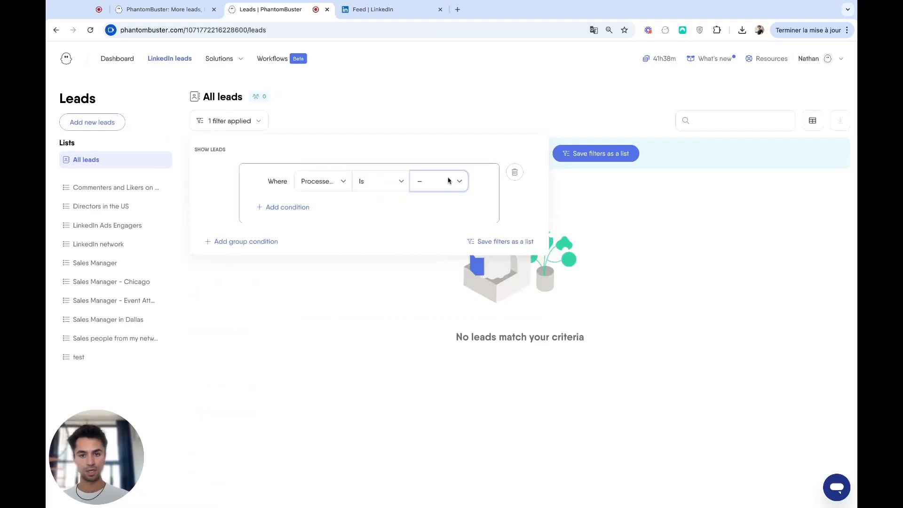
Step: Add a second filter condition, joined with "or", for leads processed by another LinkedIn phantom
click(280, 213)
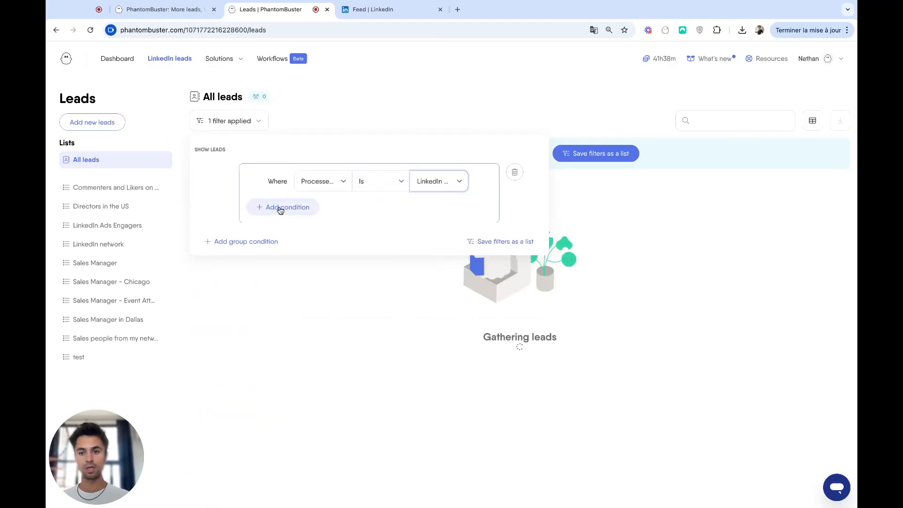
click(281, 212)
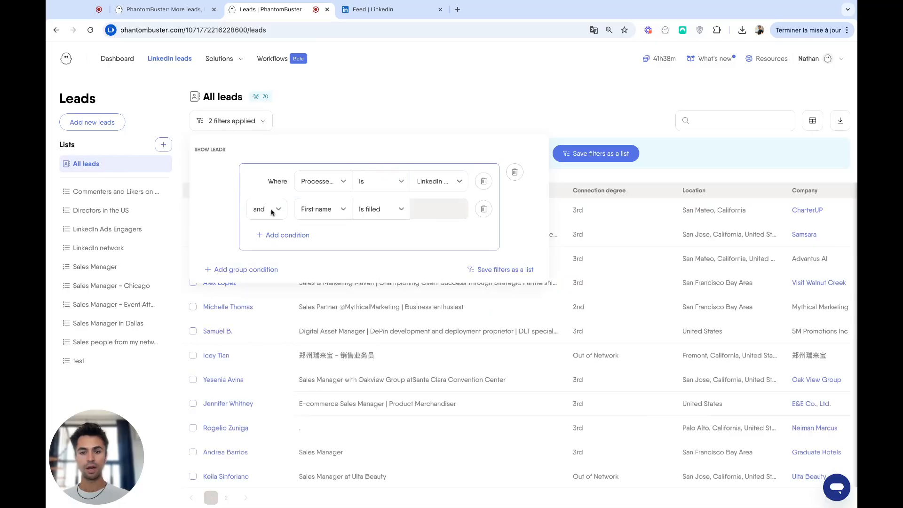
click(331, 212)
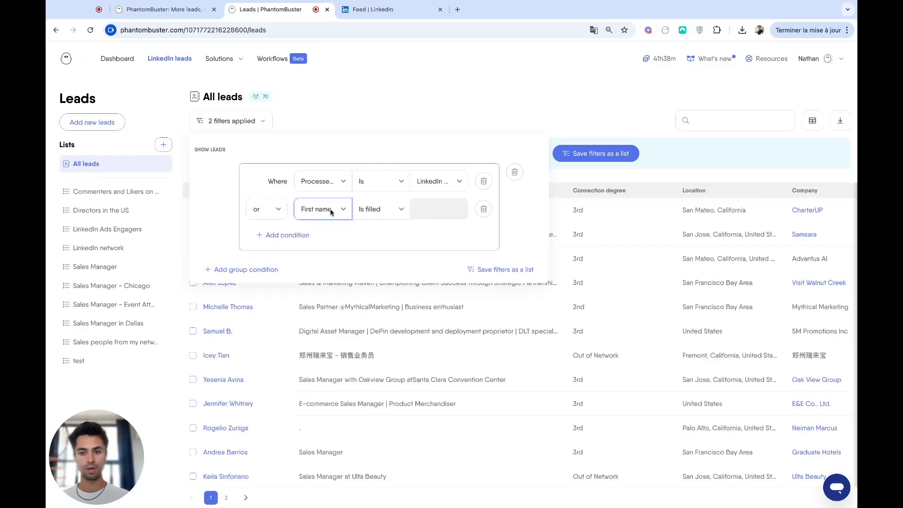
click(431, 217)
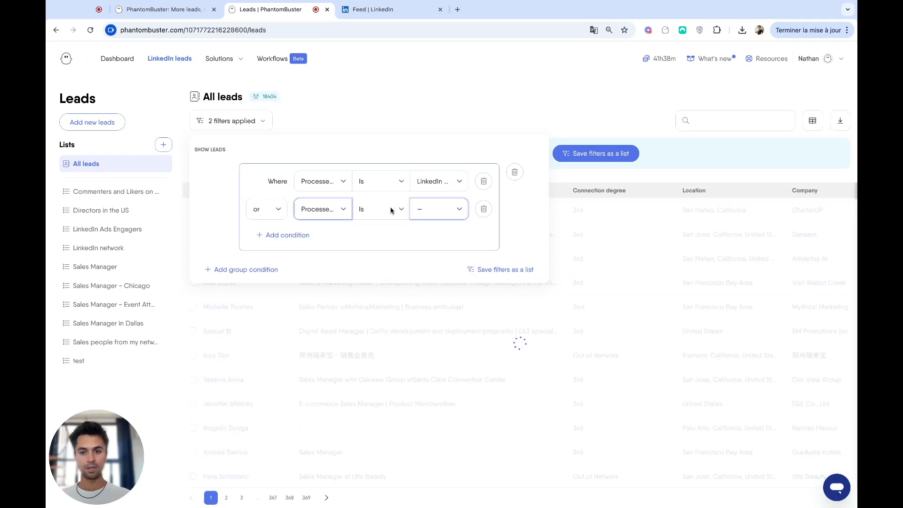
click(449, 210)
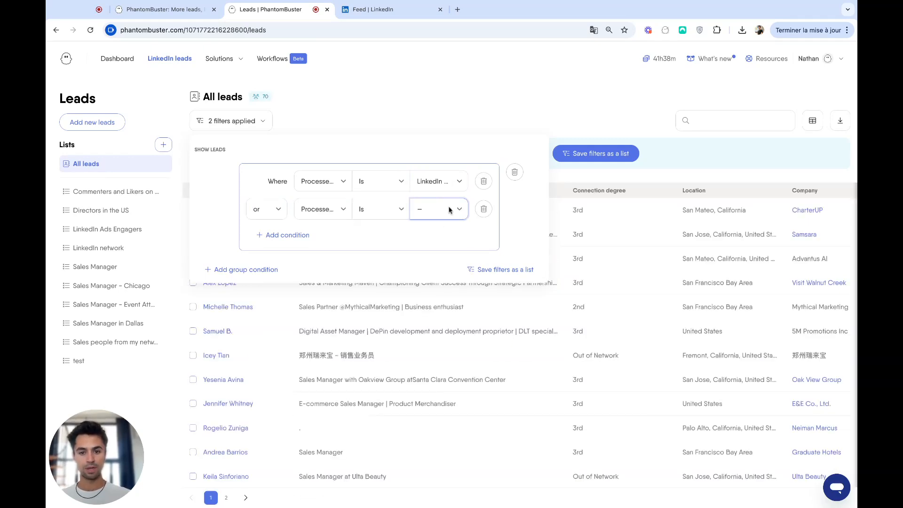
Step: Choose the LinkedIn phantom for the second condition and save the filters as a list named "LinkedIn Ads Engagers"
click(498, 273)
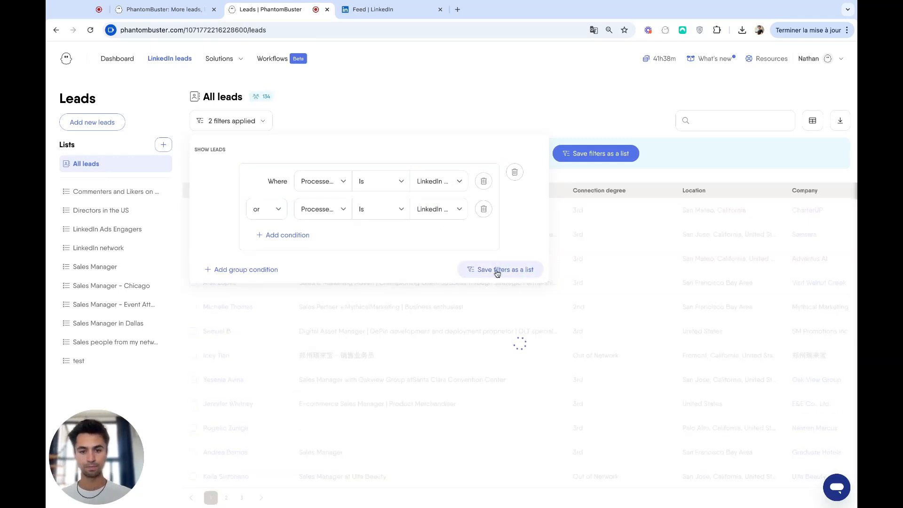
click(497, 271)
text(LinkedIn Ads Enga)
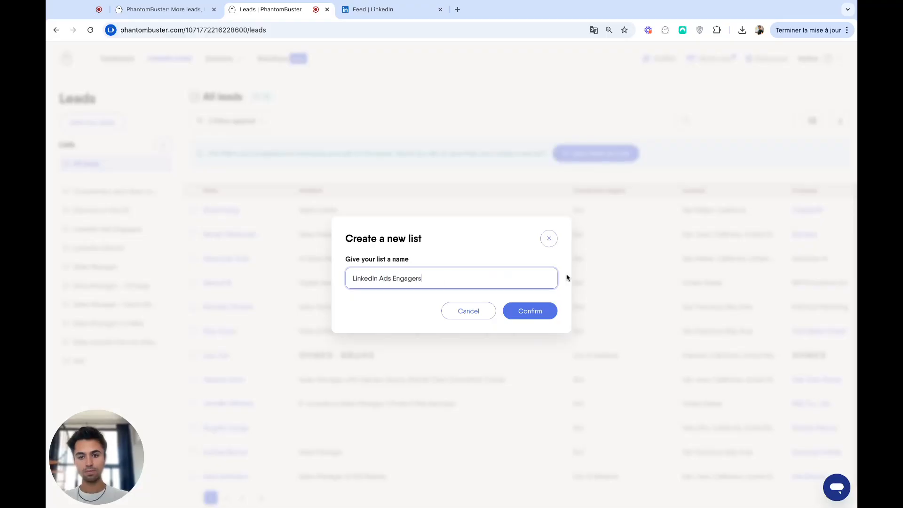
text(gers)
click(542, 313)
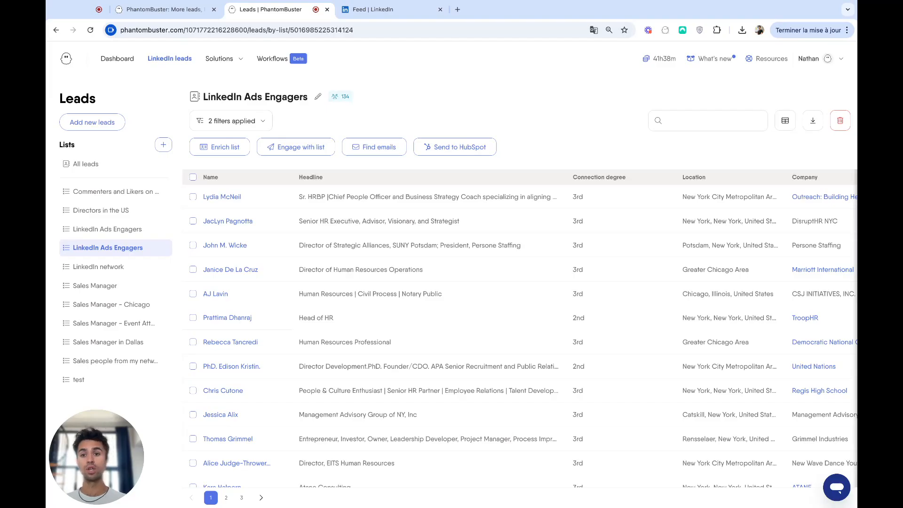
Step: Search the LinkedIn solutions for "profile scraper" and start setting up the LinkedIn Profile Scraper
click(220, 58)
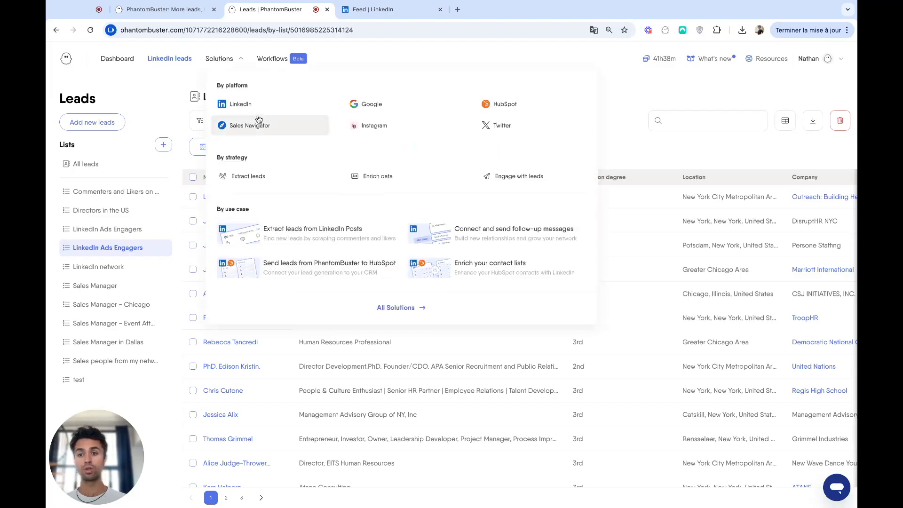
click(241, 103)
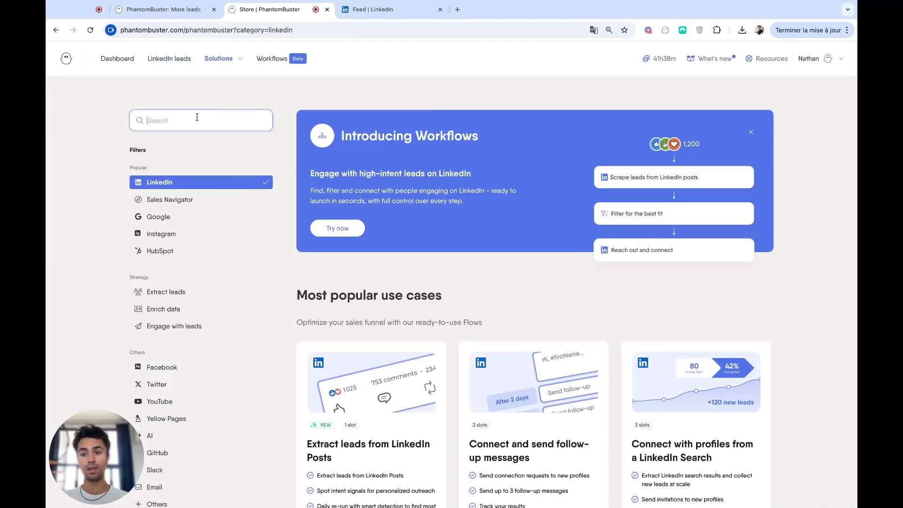
text(profile scraper)
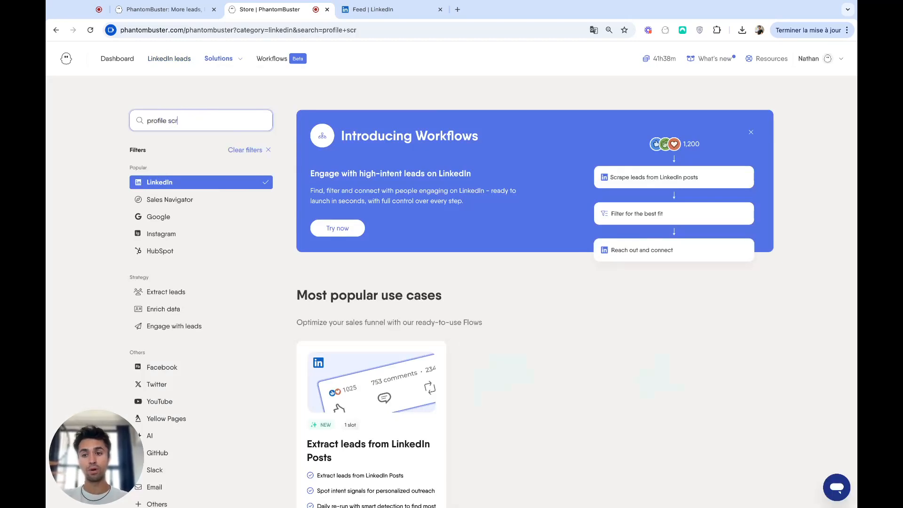
scroll(507, 291, down, 6)
scroll(507, 291, down, 3)
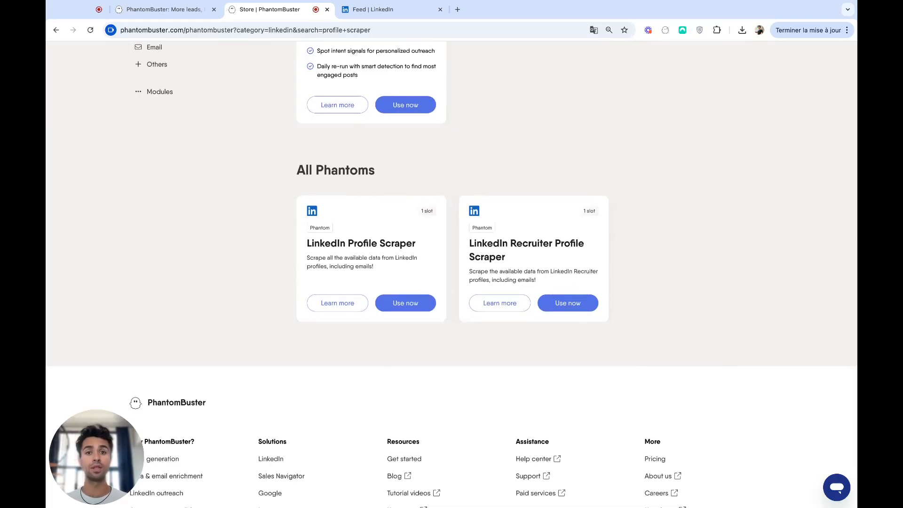
click(406, 301)
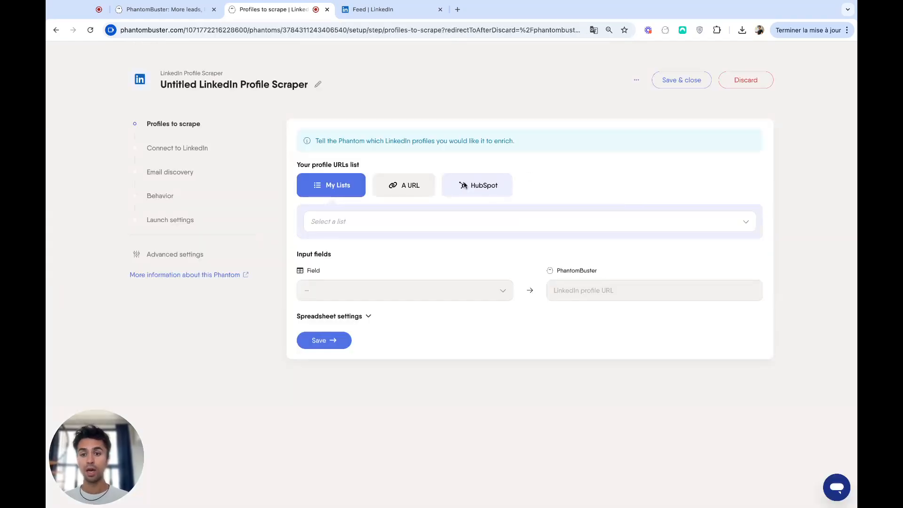
Step: Select the LinkedIn Ads Engagers list as the source of profiles to scrape and save it
click(368, 223)
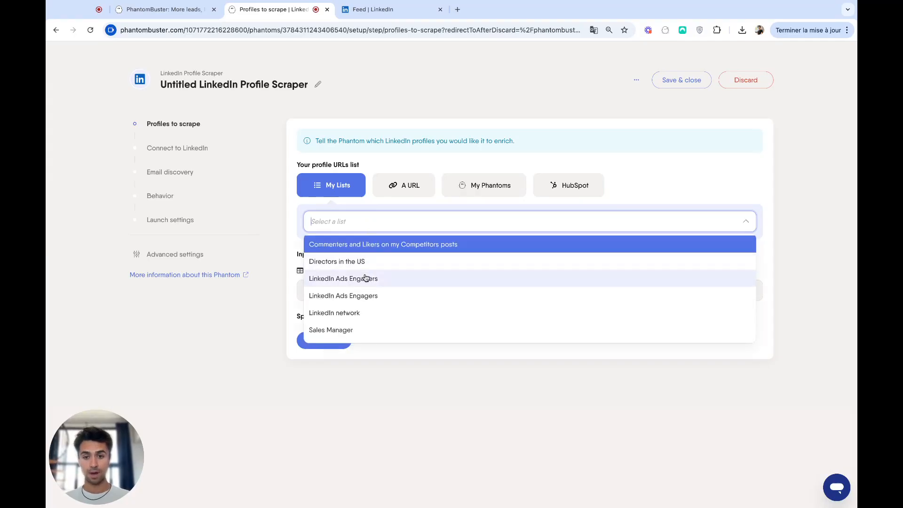
click(376, 284)
click(326, 263)
click(328, 263)
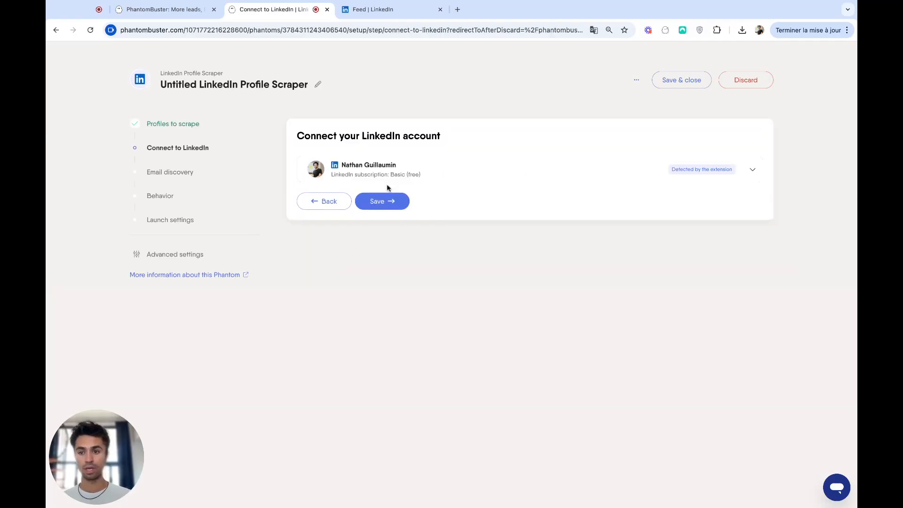
Step: Keep the detected LinkedIn account and set PhantomBuster as the email discovery service
click(382, 210)
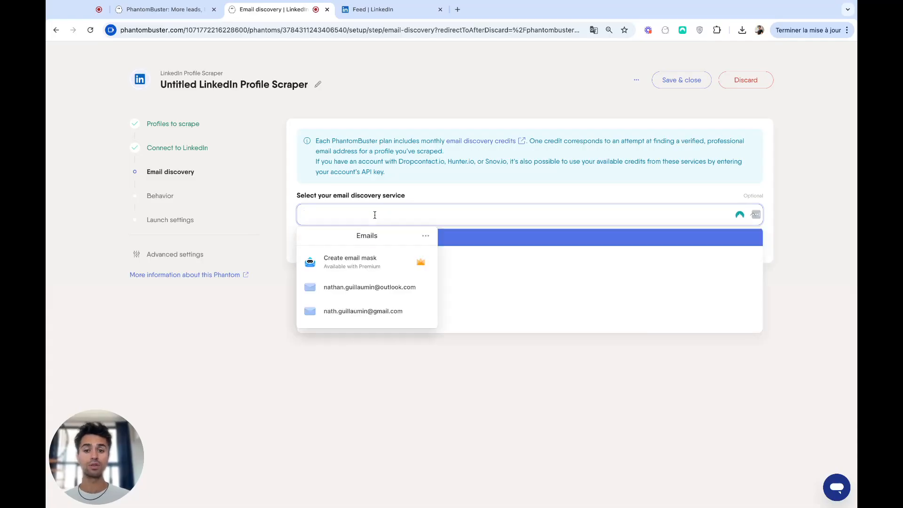
click(489, 237)
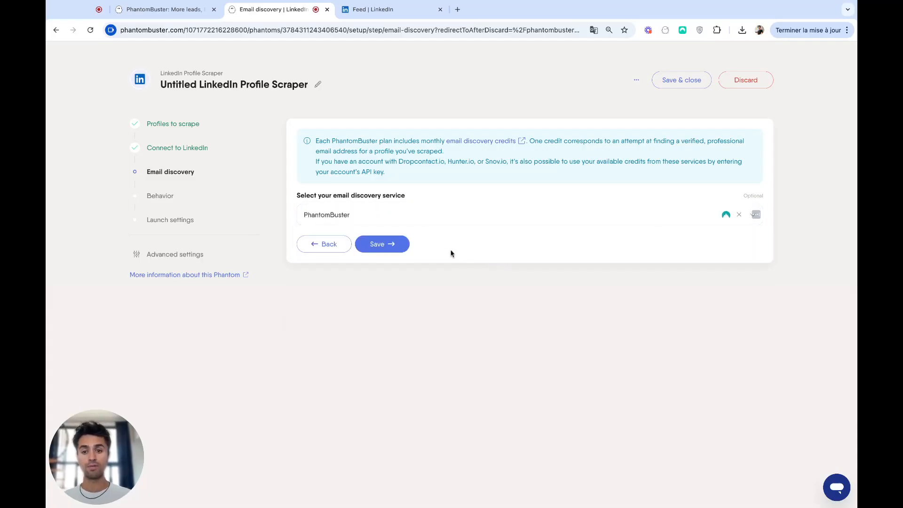
click(397, 248)
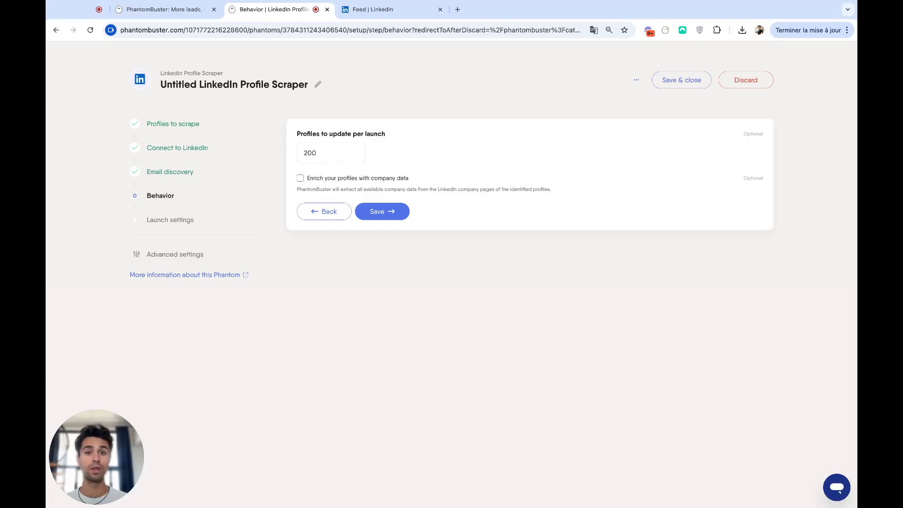
Step: Enable enriching the profiles with company data, save the remaining settings, and launch the profile scraper
click(300, 177)
click(403, 212)
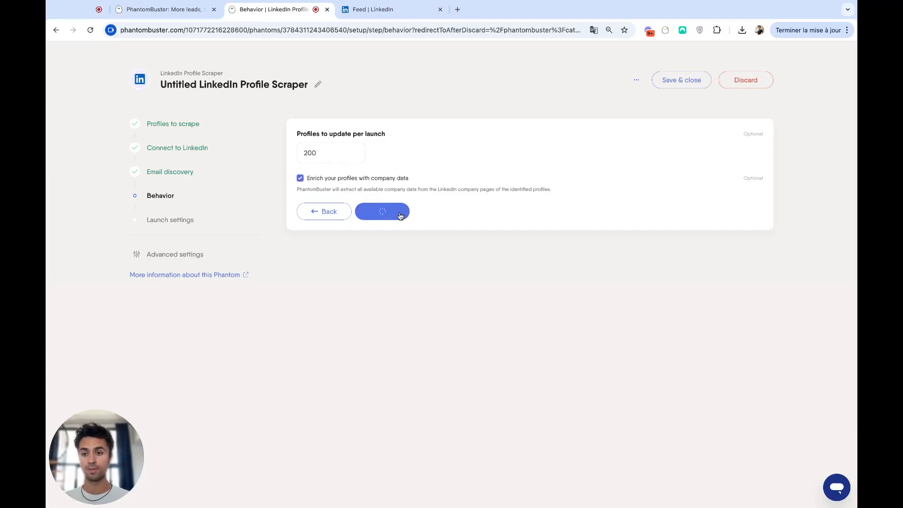
click(396, 291)
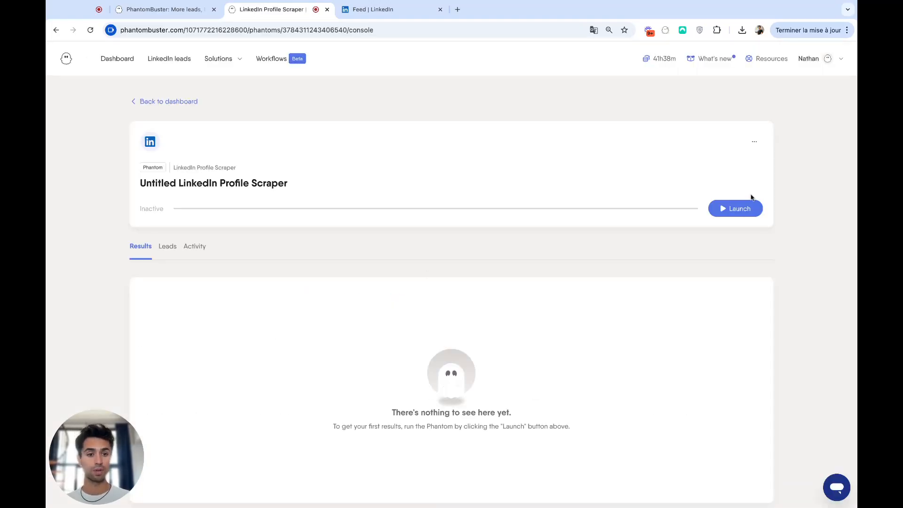
click(732, 215)
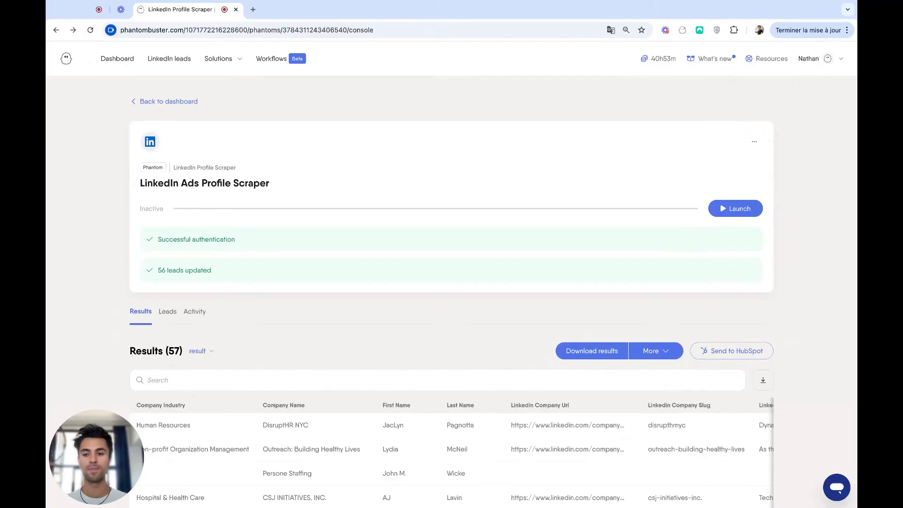
Step: Open the leads of the LinkedIn Ads Profile Scraper and examine their company, company website and professional email columns
scroll(254, 308, down, 1)
click(175, 295)
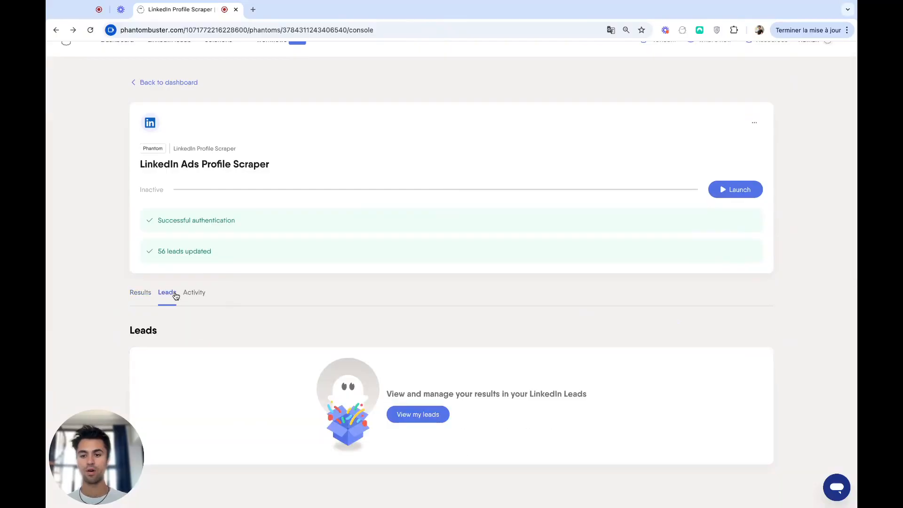
scroll(301, 330, down, 3)
click(425, 370)
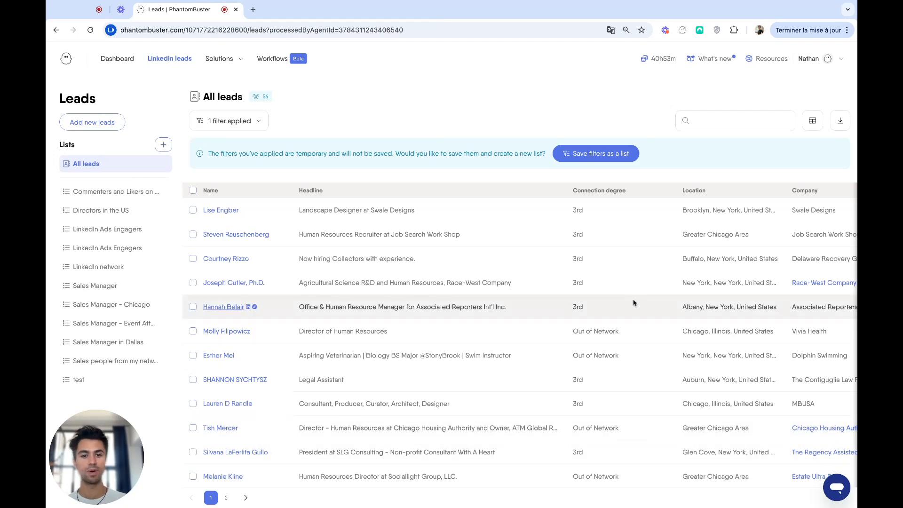
scroll(634, 303, right, 3)
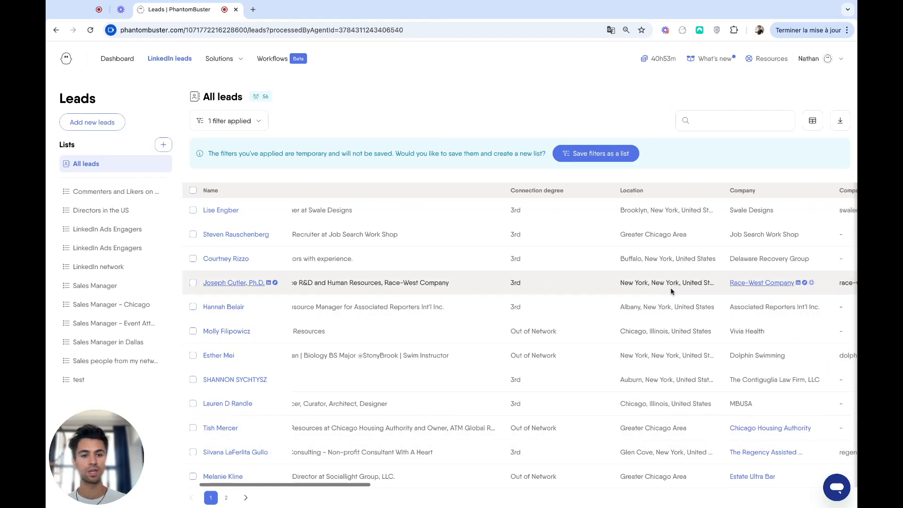
scroll(671, 292, right, 10)
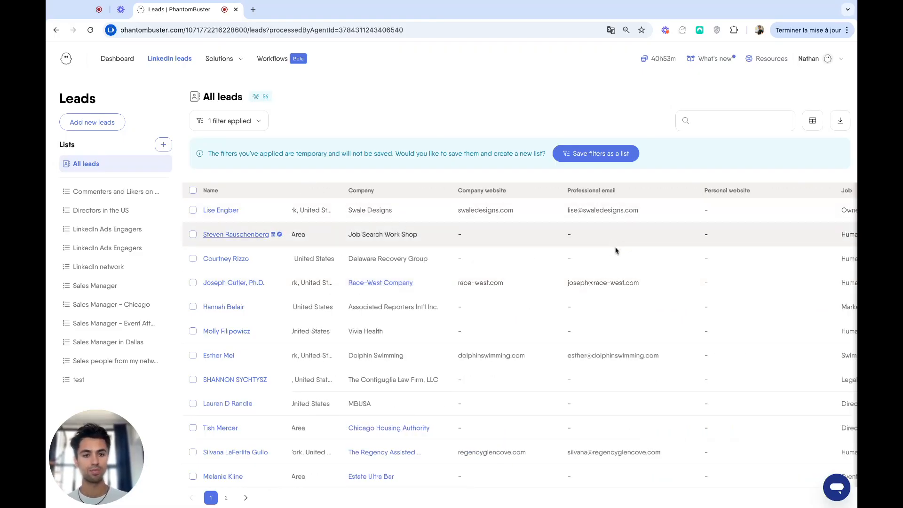
scroll(615, 248, down, 1)
scroll(618, 334, down, 10)
scroll(619, 348, down, 2)
scroll(618, 348, up, 10)
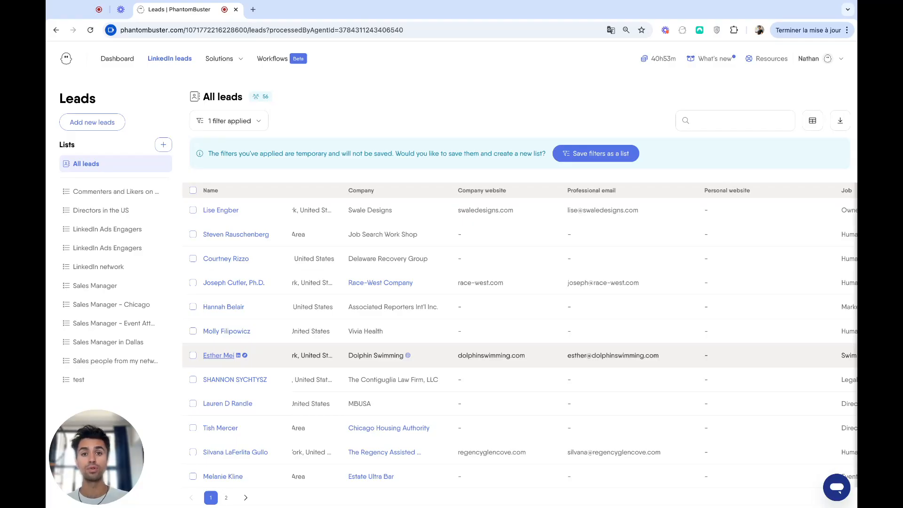
scroll(517, 338, left, 10)
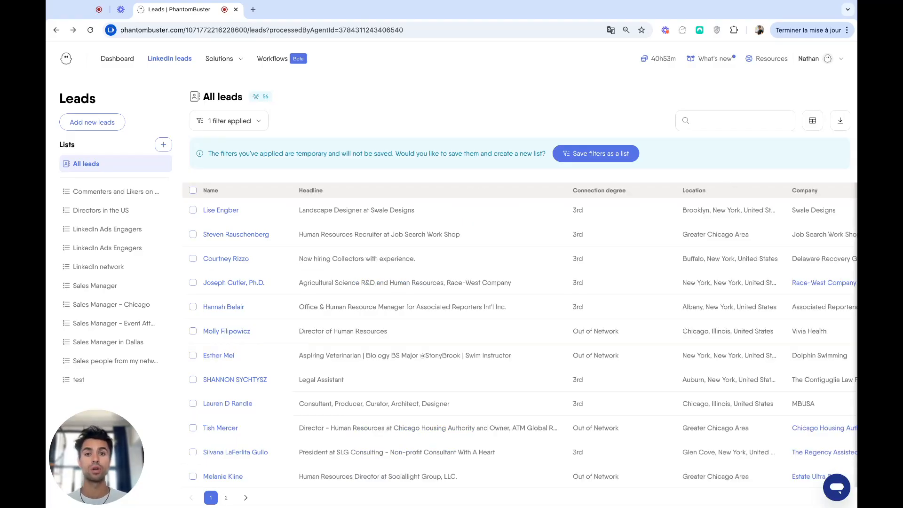
Step: Search the LinkedIn solutions for "outreach" and start setting up "Connect and send follow-up messages"
click(227, 56)
click(237, 105)
click(216, 118)
text(outreach)
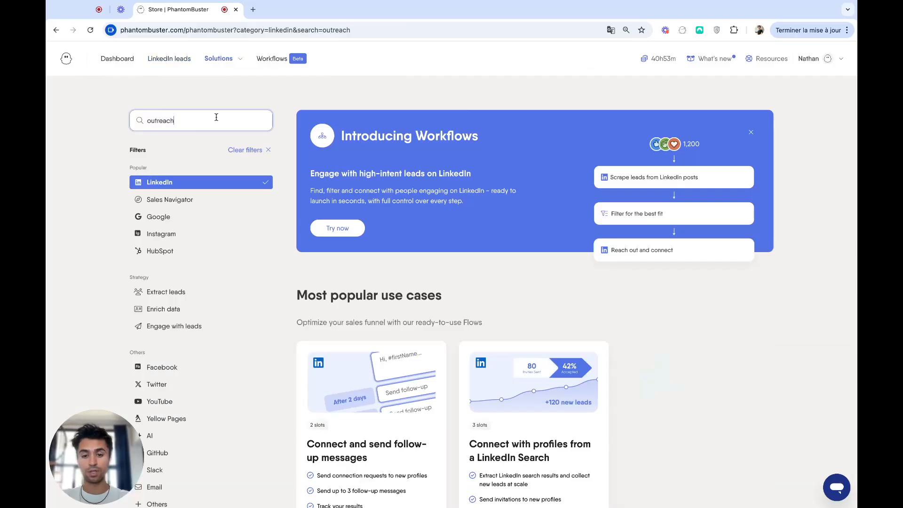
scroll(593, 239, down, 3)
scroll(592, 238, down, 2)
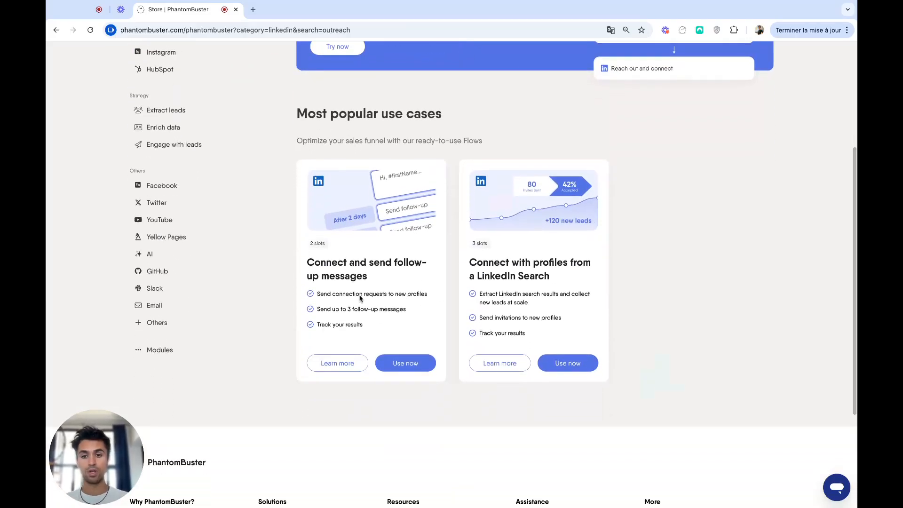
click(405, 362)
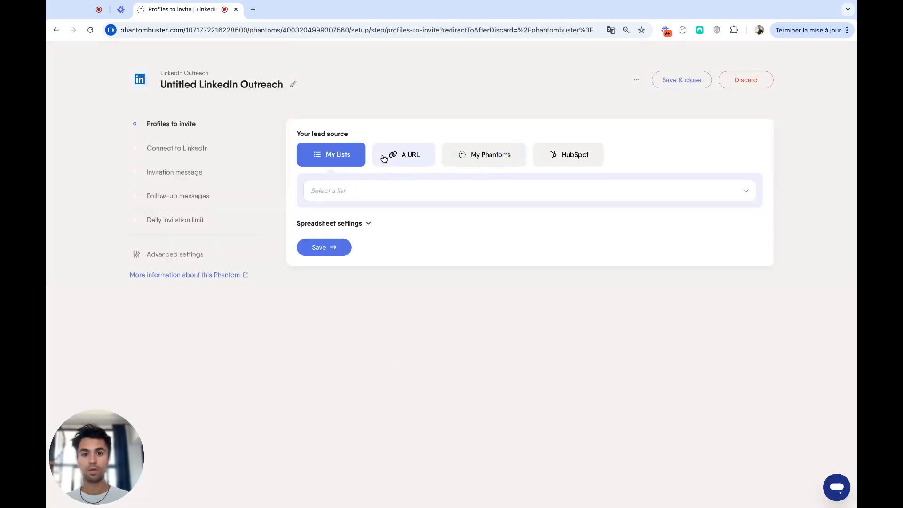
Step: Use the LinkedIn Ads Profile Scraper's result.csv as the lead source, and save the account and invitation settings without a custom message
click(494, 156)
click(462, 191)
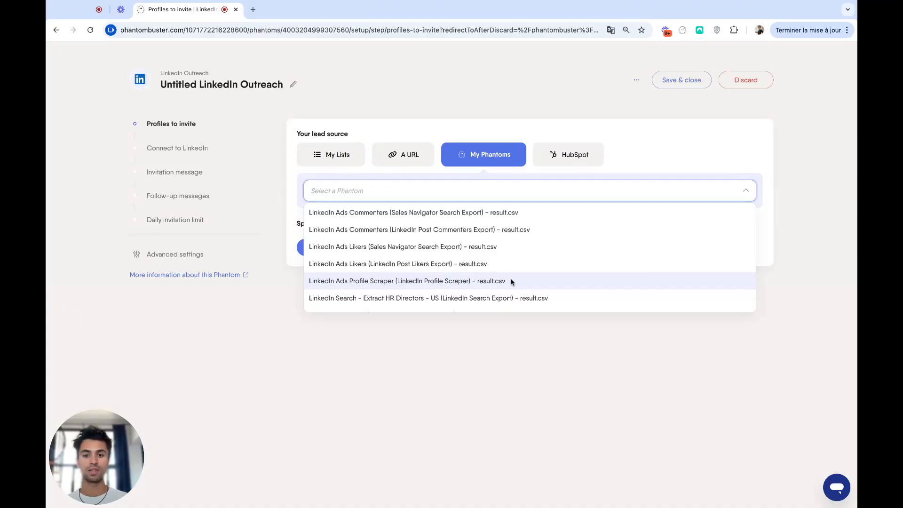
click(494, 282)
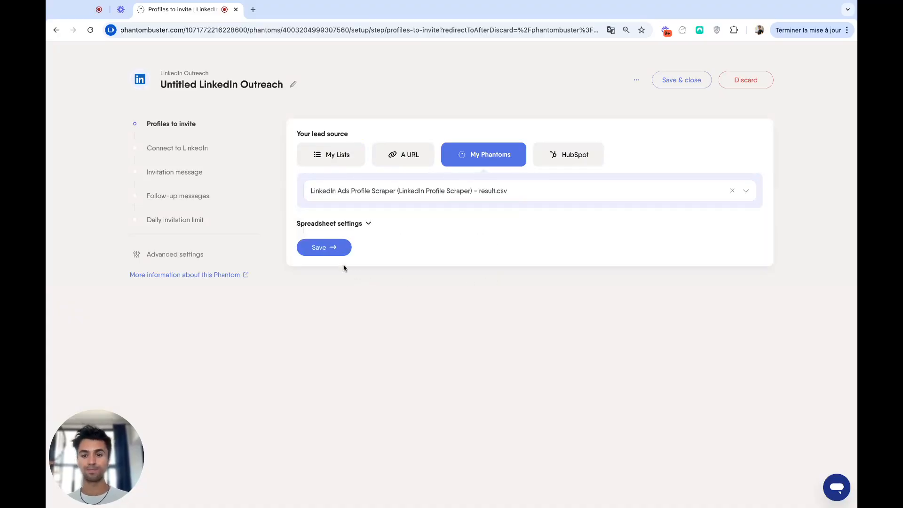
click(332, 252)
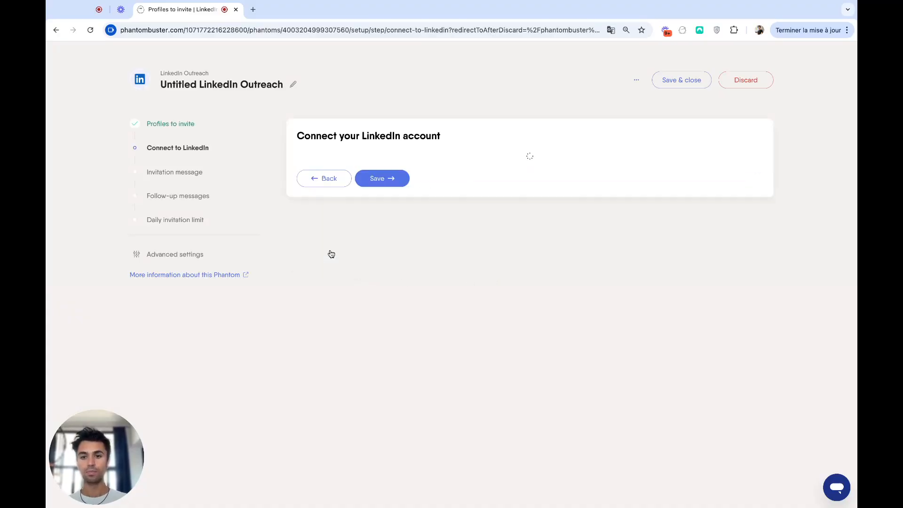
click(389, 200)
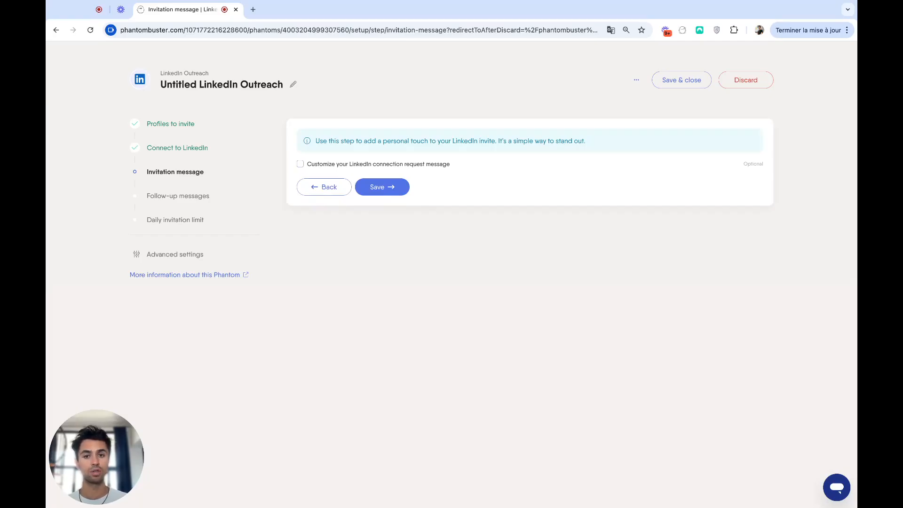
click(389, 187)
Step: Schedule a first follow-up message to send after at least 1 day
click(300, 175)
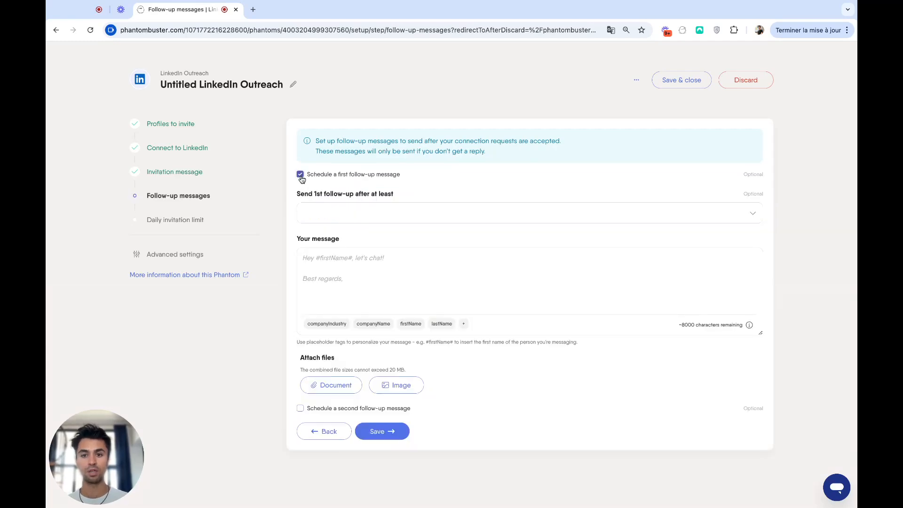
click(351, 208)
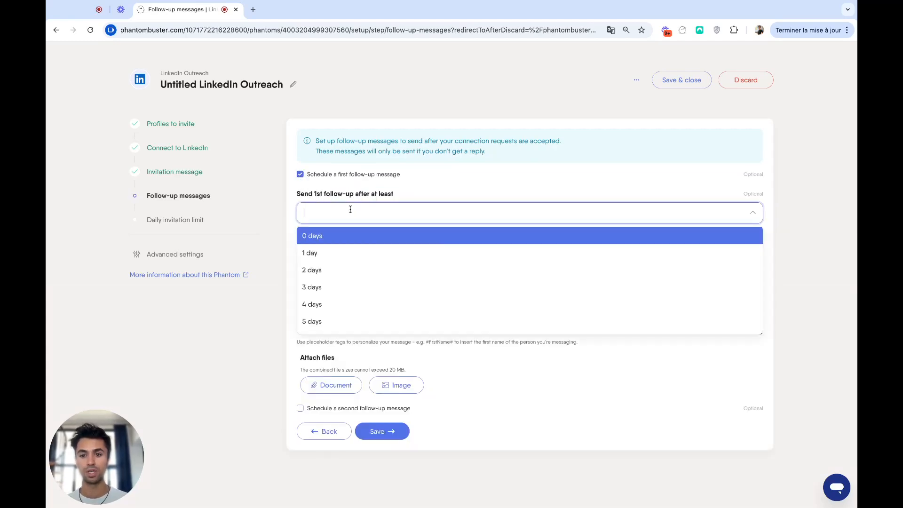
click(324, 255)
Step: Write the 1-day follow-up: "Hi #firstName#, I saw your interaction on a LinkedIn ad talking about sales, I was wondering if you had ever heard of Phantombuster?"
click(324, 257)
text(Hi)
click(410, 324)
text(I saw your )
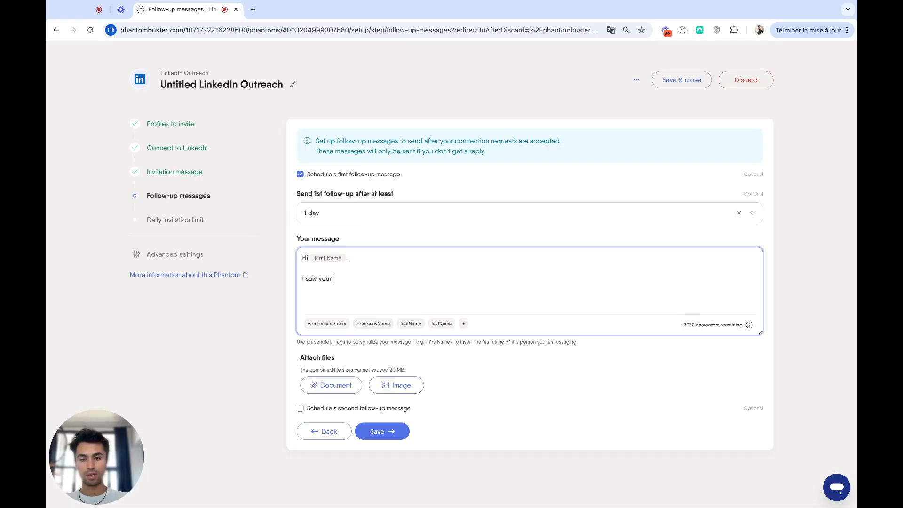
text(interaction )
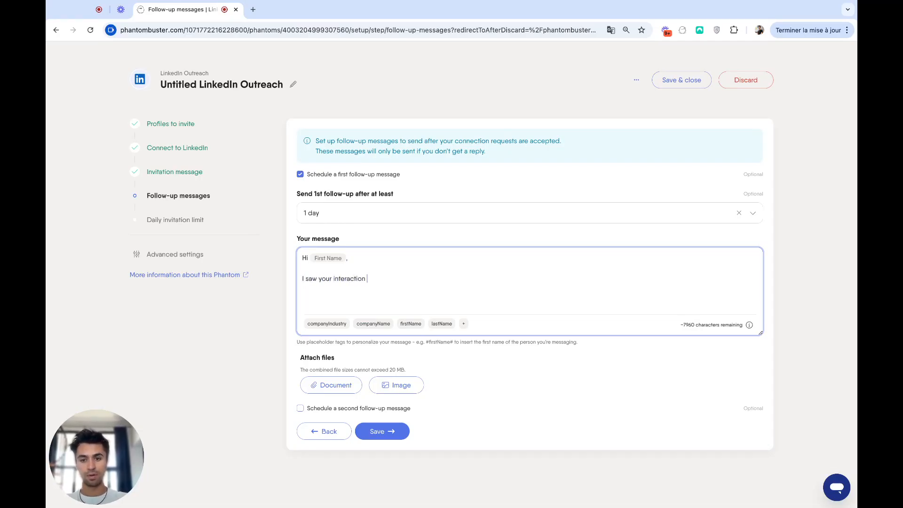
text(on)
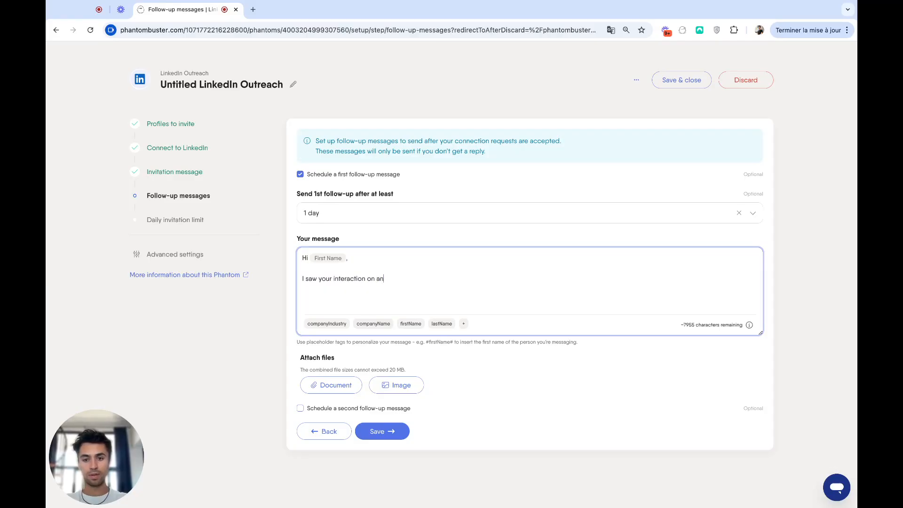
text( a LinkedIn ad talking about sales, I wa)
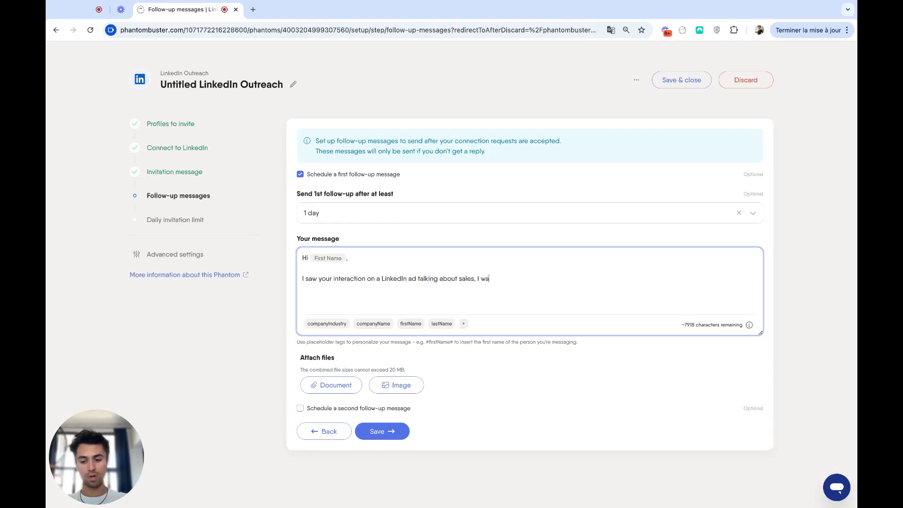
text(s wondering if yiou )
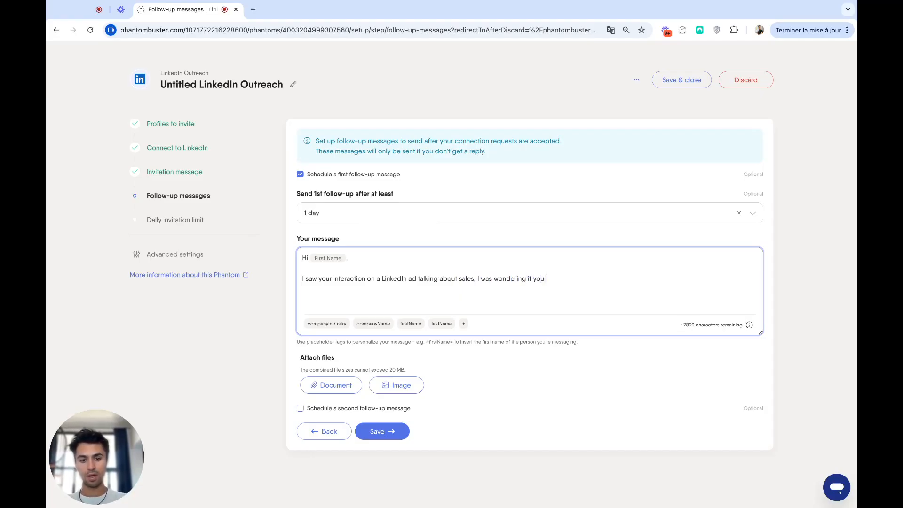
text(had eve)
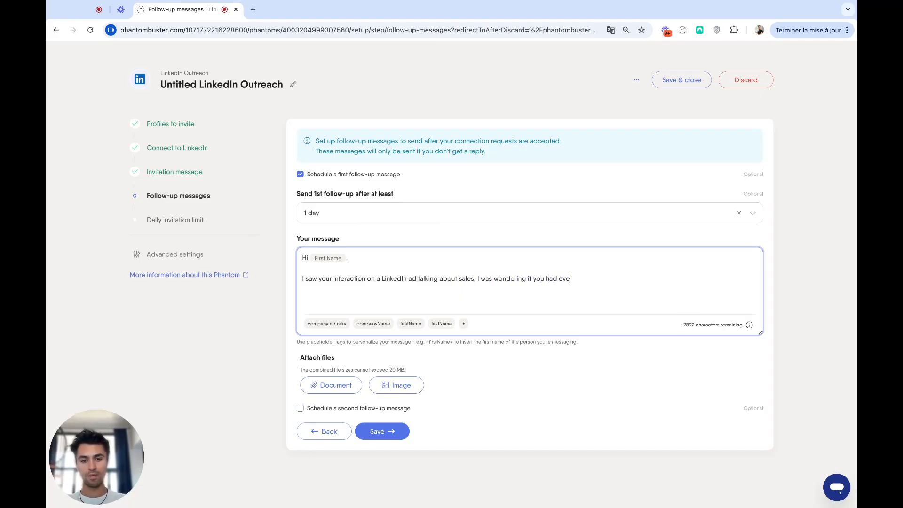
text(r heard of P)
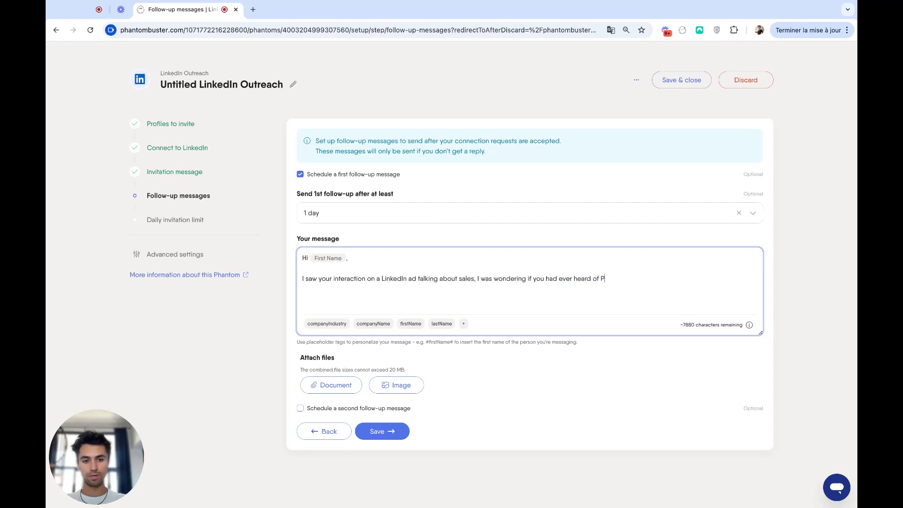
text(hantombuster?)
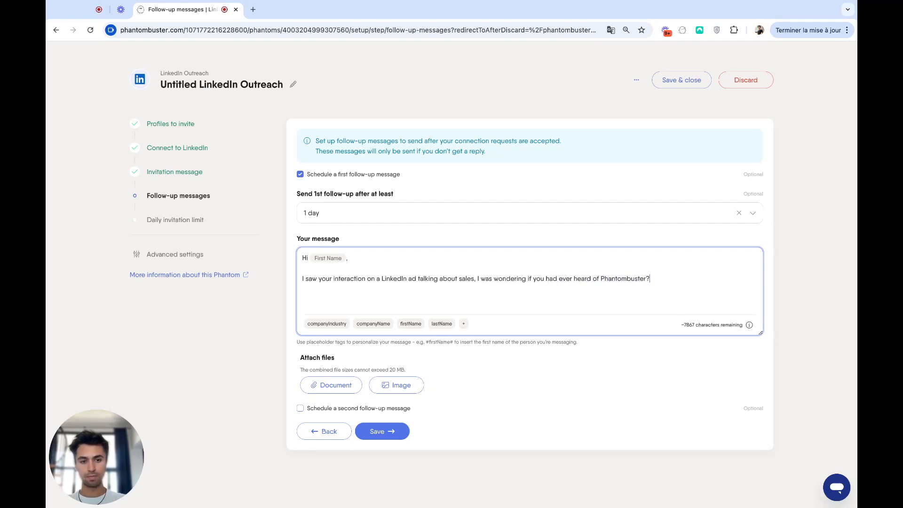
Step: Schedule a second follow-up message to send after at least 7 days
click(299, 409)
scroll(336, 403, down, 5)
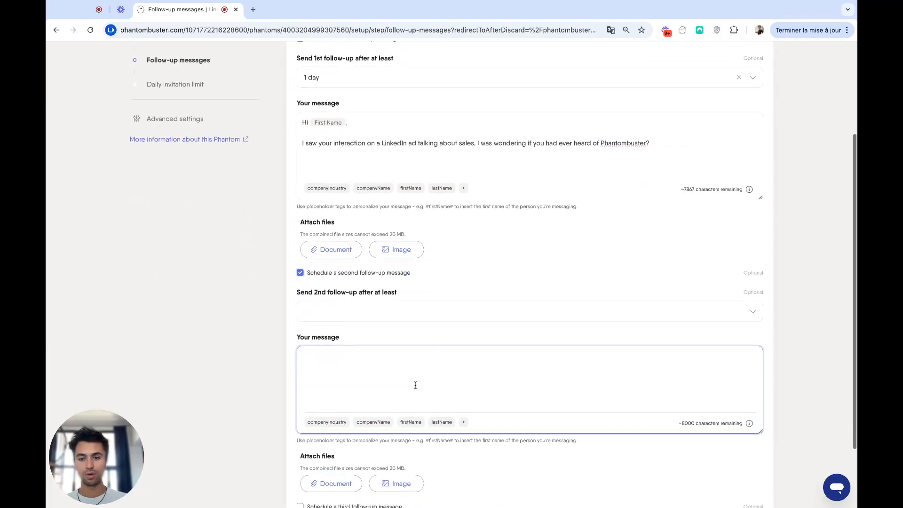
click(417, 281)
scroll(362, 371, down, 1)
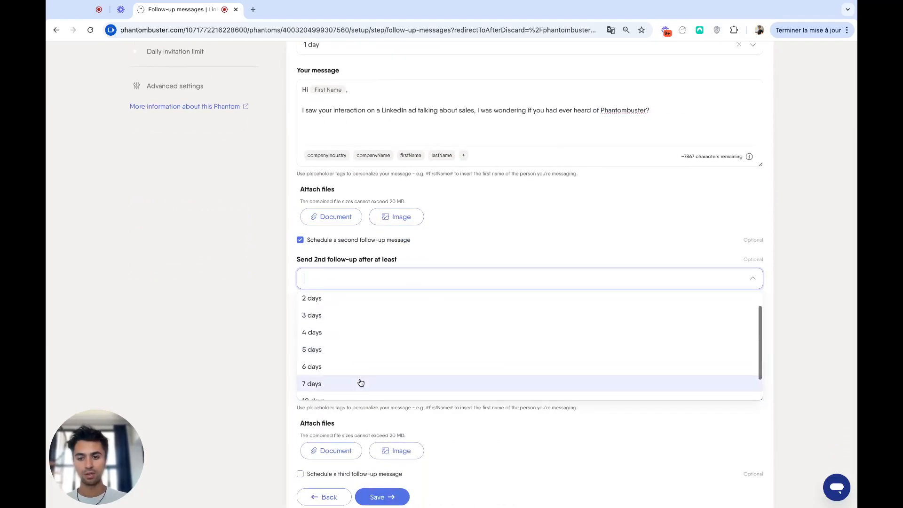
click(360, 384)
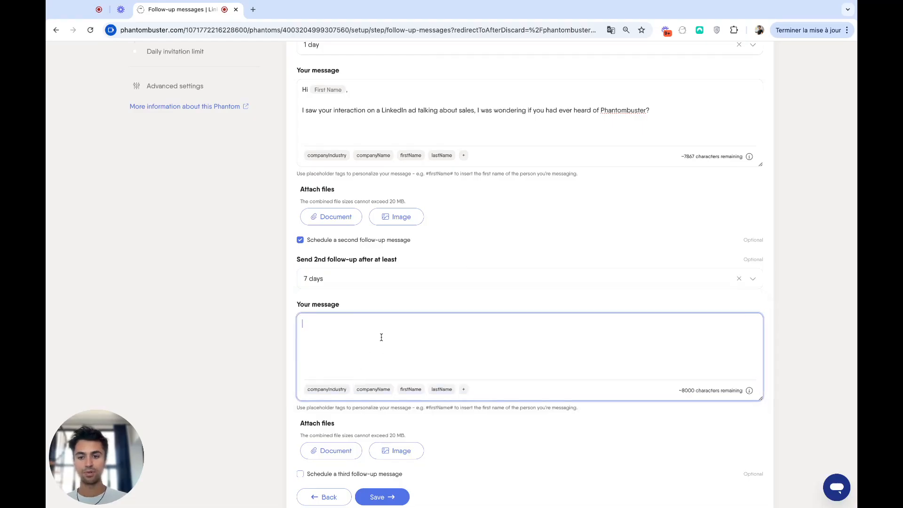
Step: Write the second follow-up message with the first name placeholder: "Hi #firstName#, A quick follow up on my previous message. Have a nice day!"
text(Hi)
click(414, 389)
text(A quick follow up on )
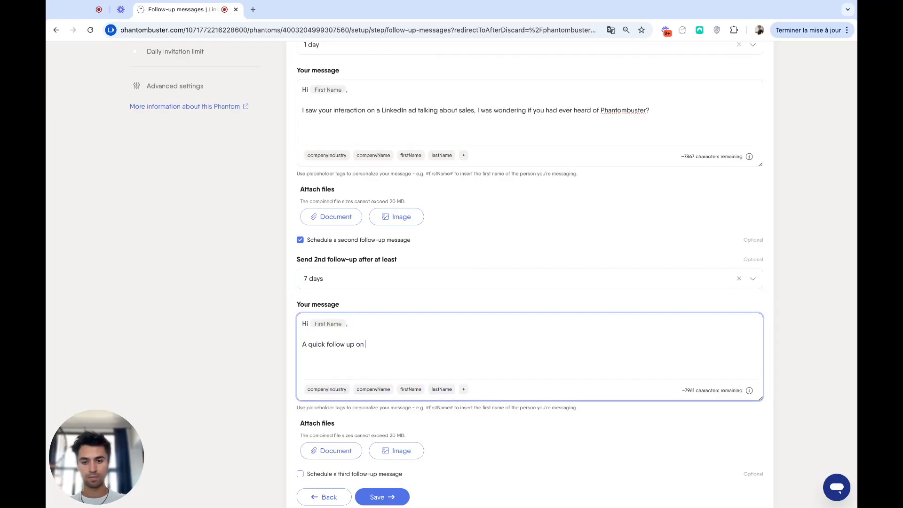
text(my previous )
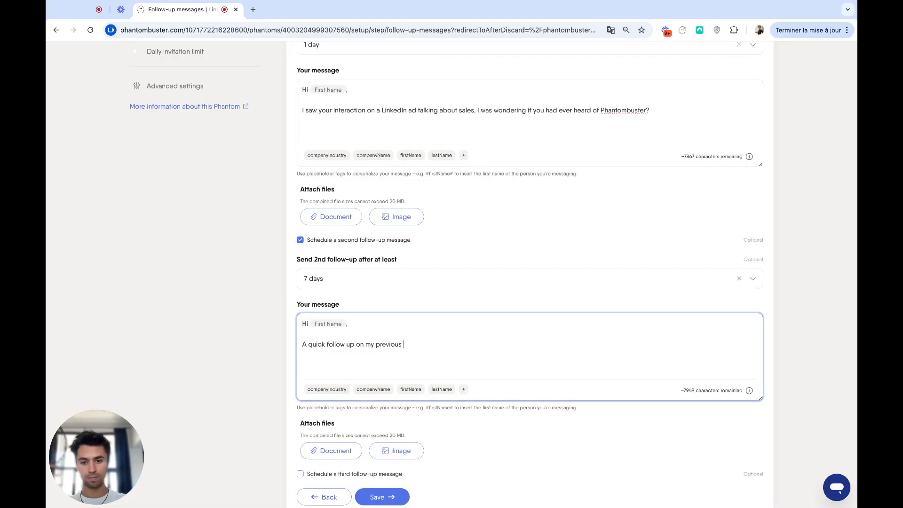
text(message.)
key(Return)
key(Return)
text(H)
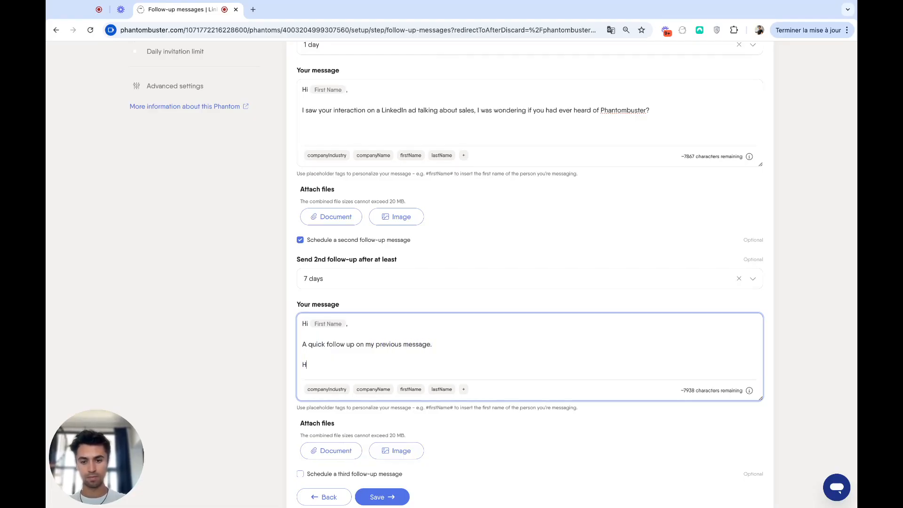
text(ave a nicee day!)
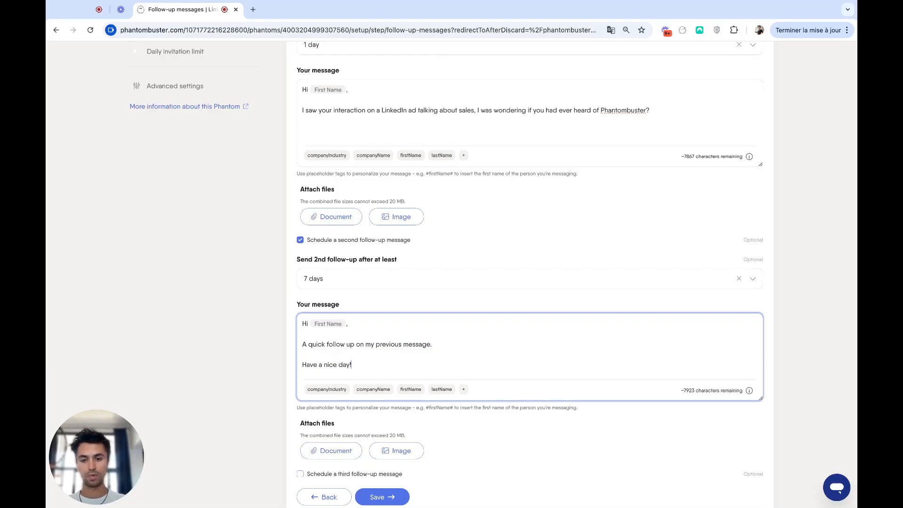
Step: Save the follow-up messages and the daily invitation limit of 20, sent on weekdays during working hours
scroll(517, 283, down, 2)
click(396, 447)
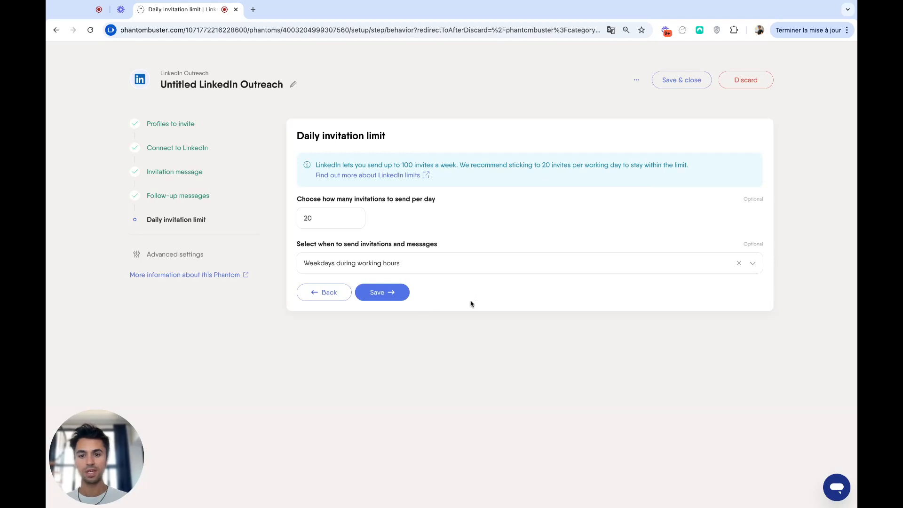
click(392, 297)
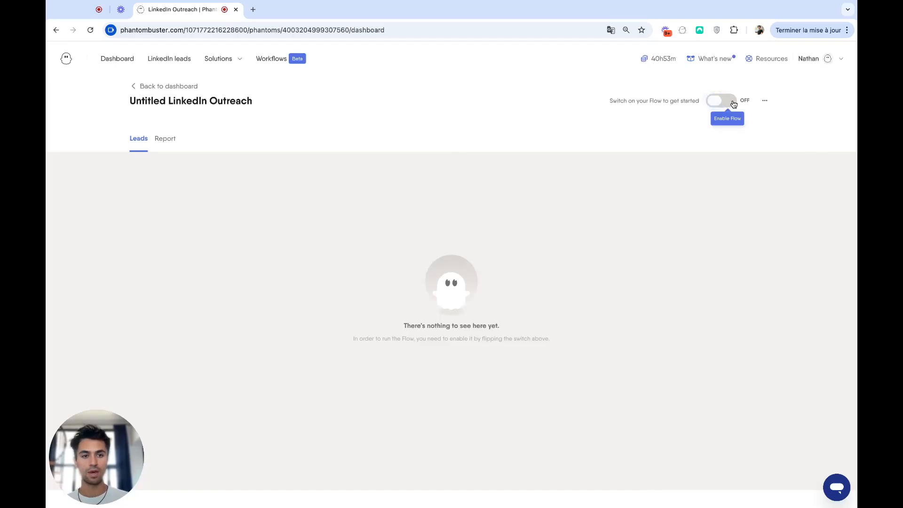
Step: Switch on the LinkedIn outreach flow and open its performance report
click(733, 104)
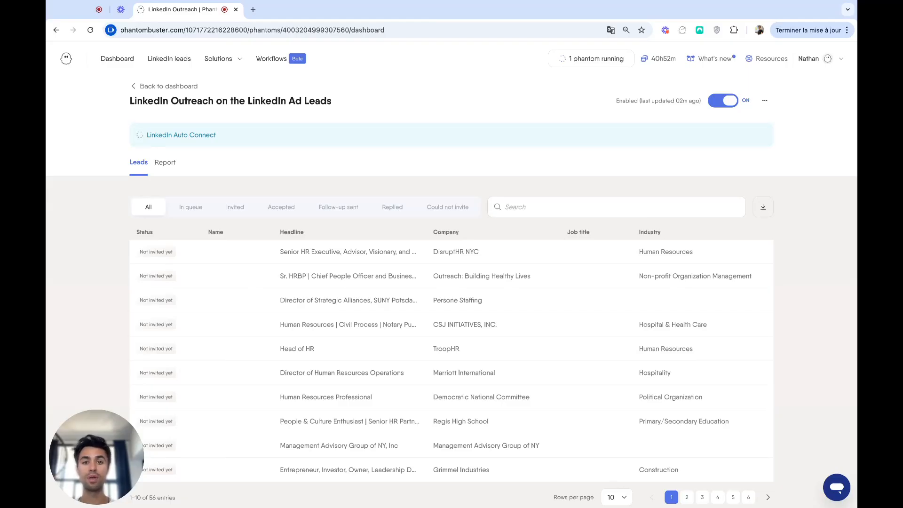
click(169, 164)
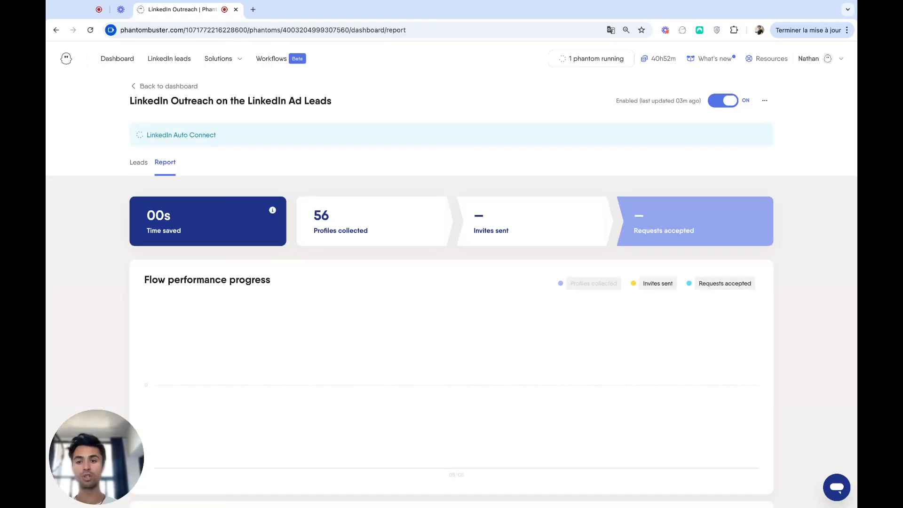